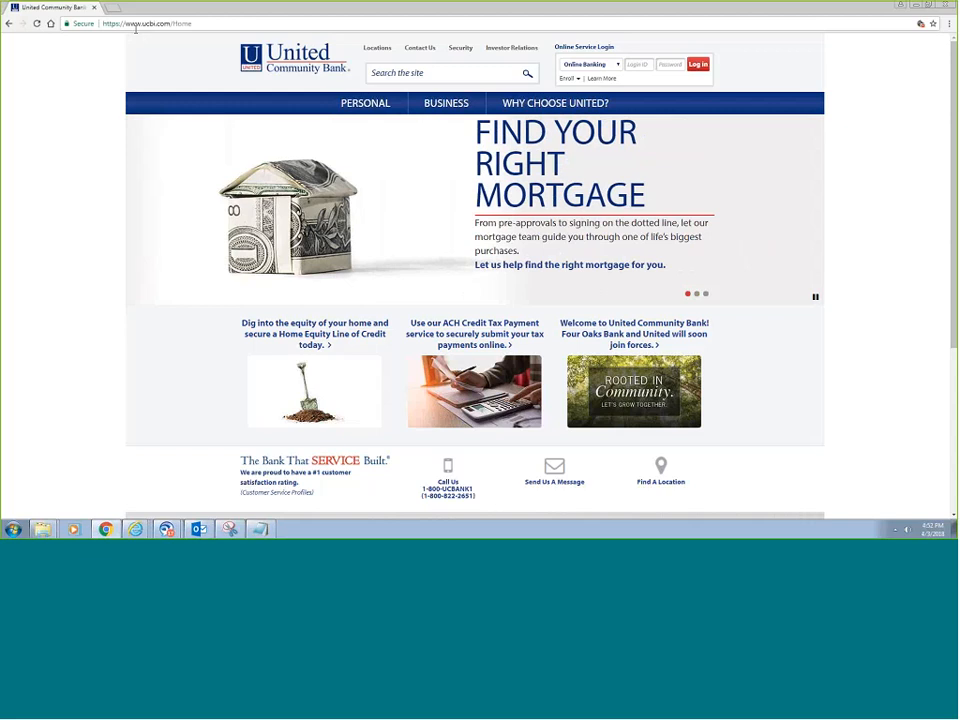
Open the business Online & Mobile Banking page and review its Features, Mobile, Resources, Enroll, Secure Access Code and Browser Requirements sections
left_click(452, 106)
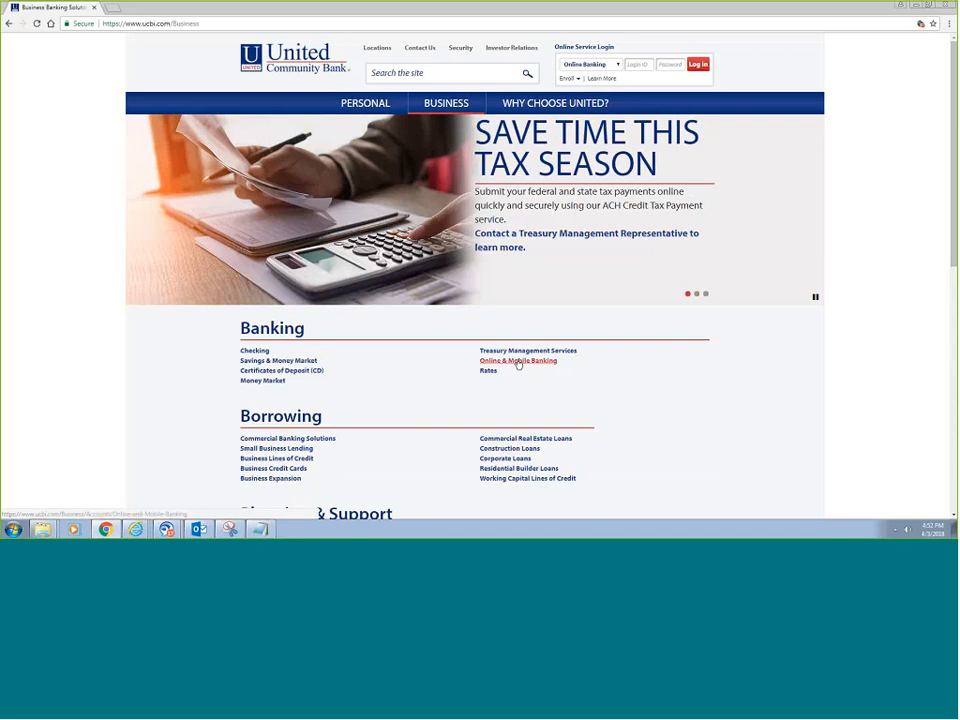
left_click(519, 362)
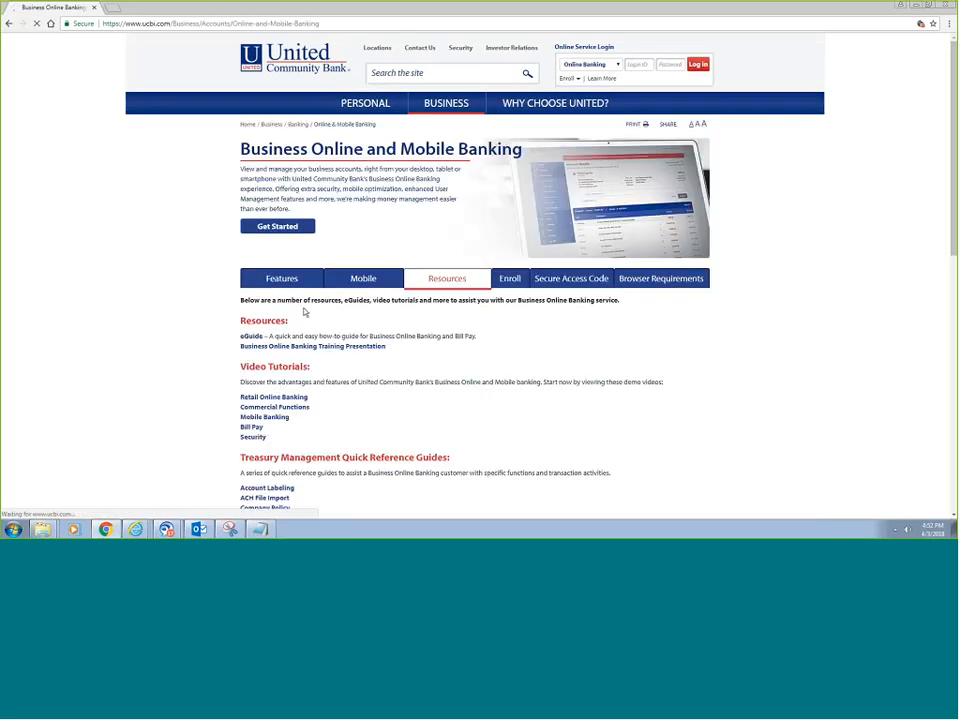
left_click(285, 282)
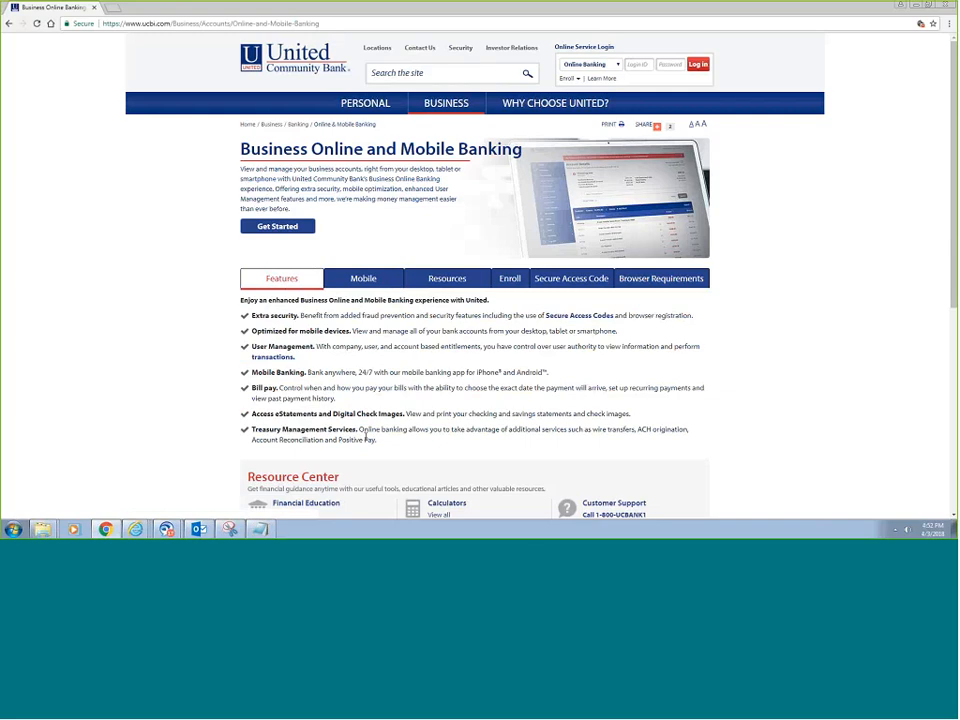
left_click(366, 280)
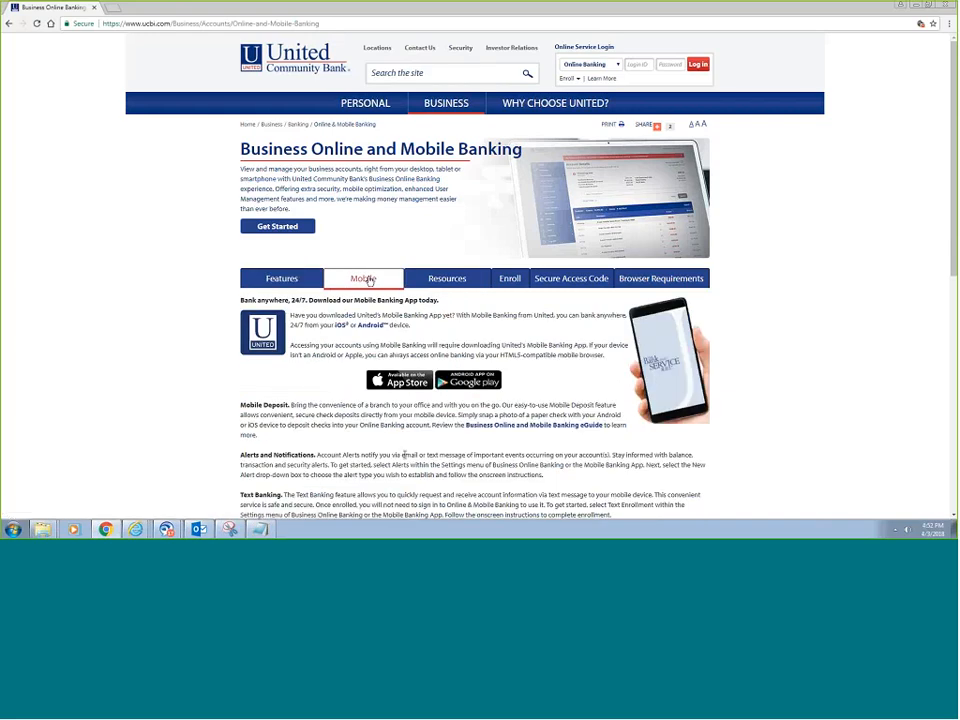
left_click(465, 278)
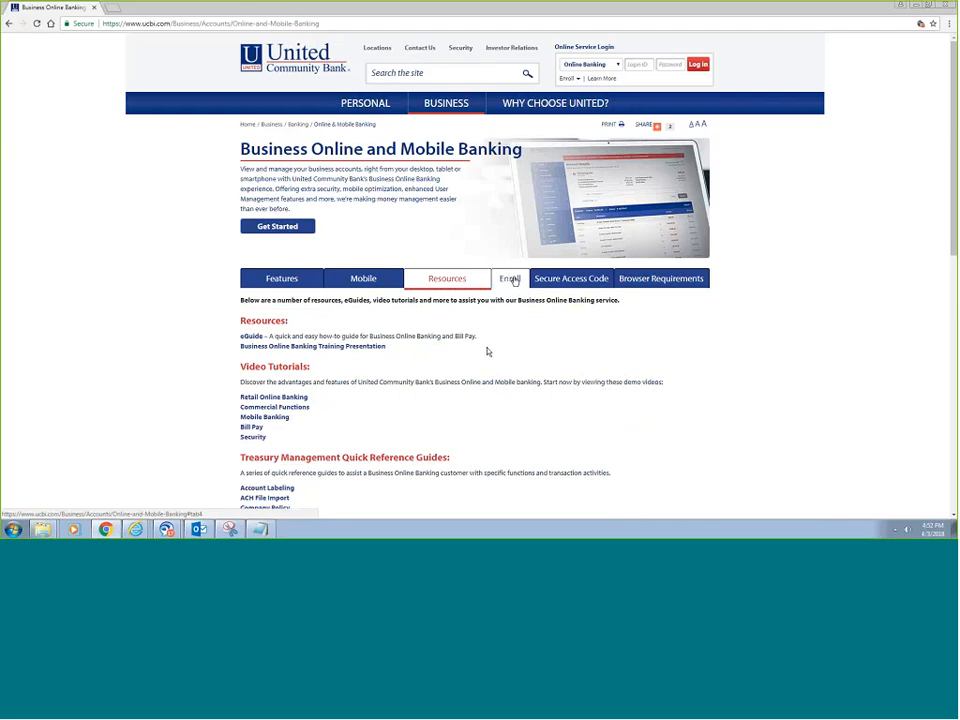
left_click(514, 280)
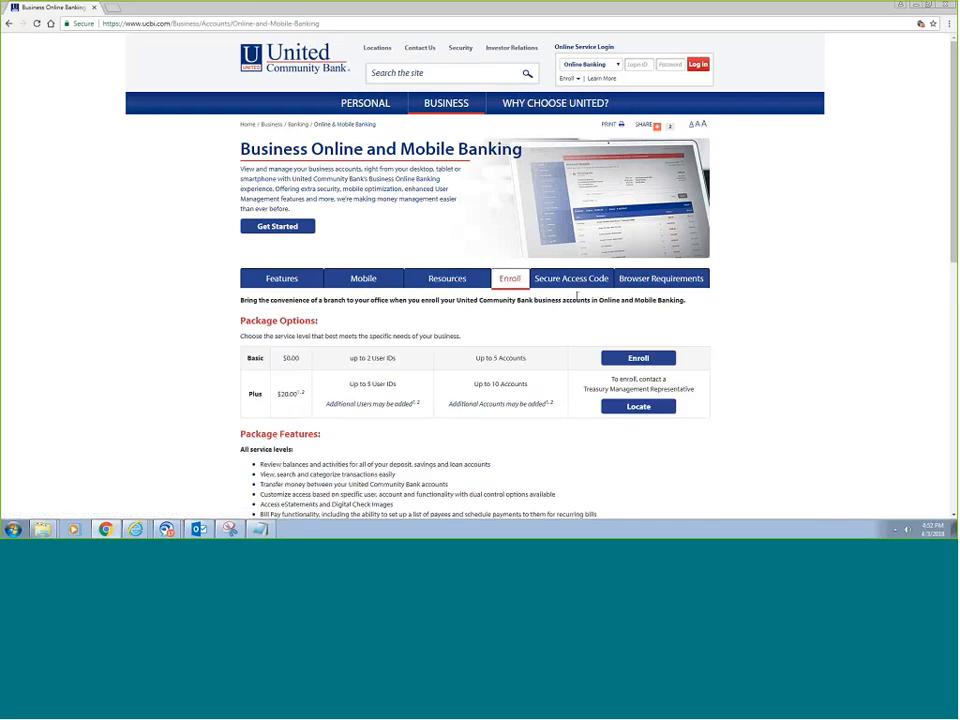
left_click(570, 281)
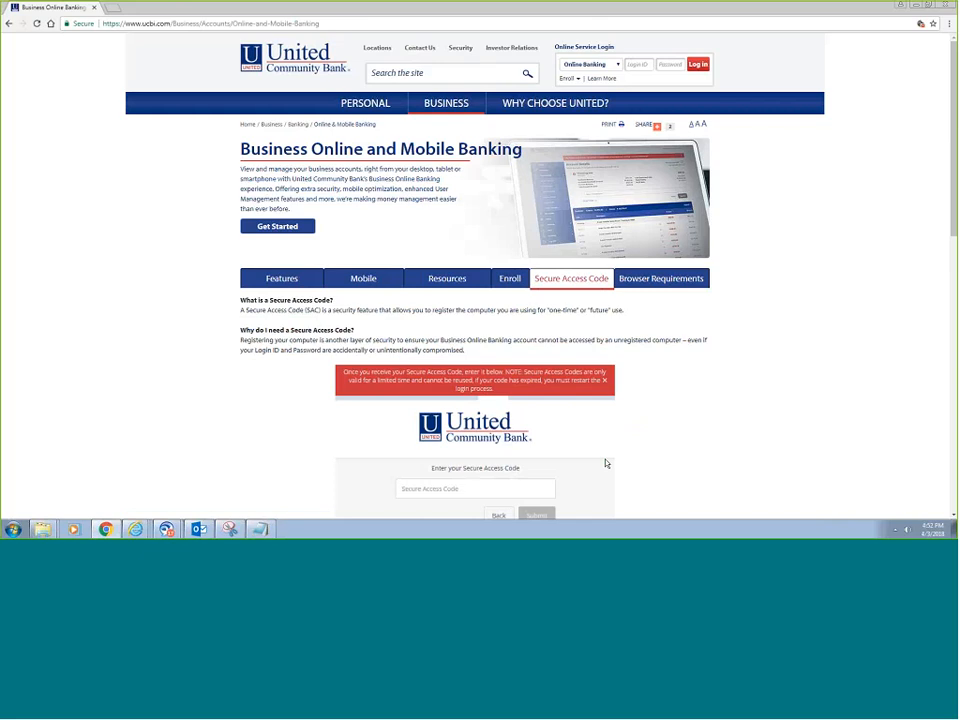
left_click(664, 281)
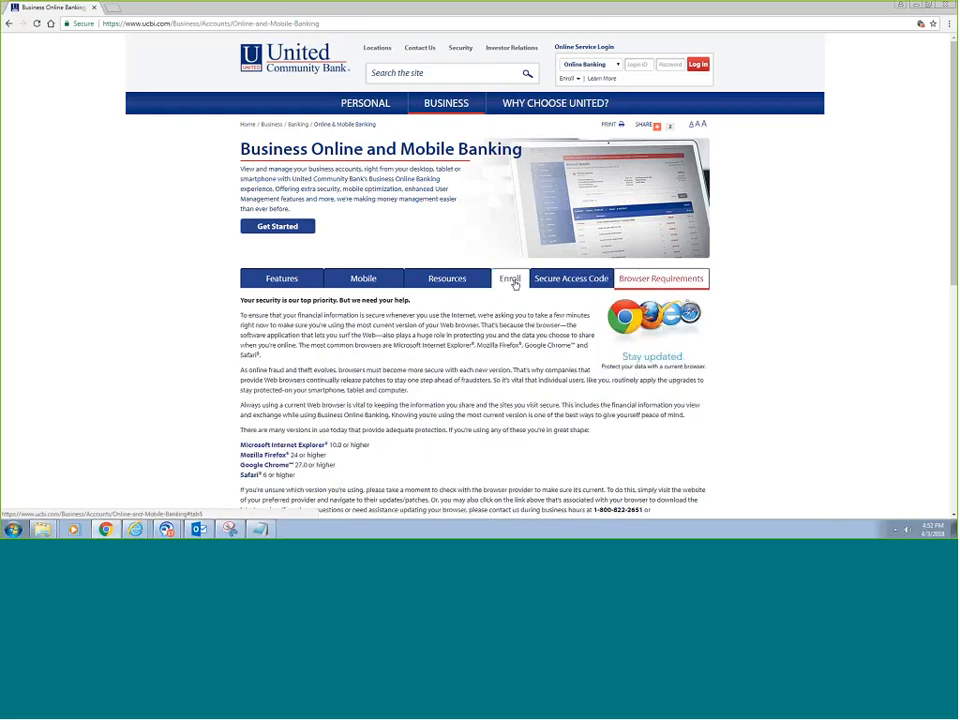
Examine the eGuide, video tutorials and Treasury Management quick reference guides offered under Resources
left_click(448, 283)
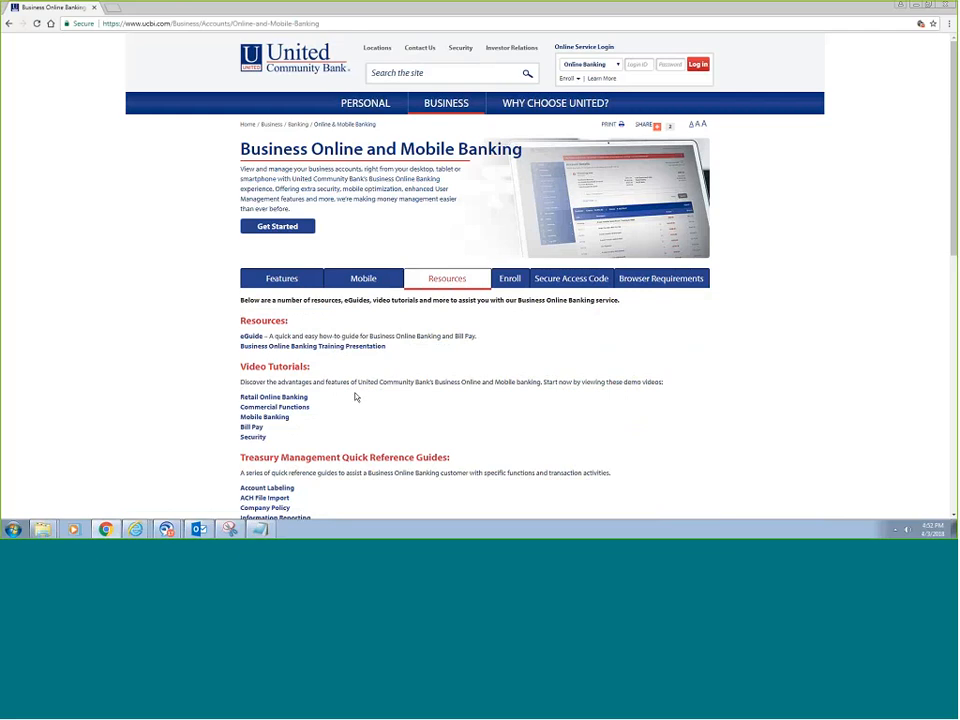
scroll(335, 370, "down", 1)
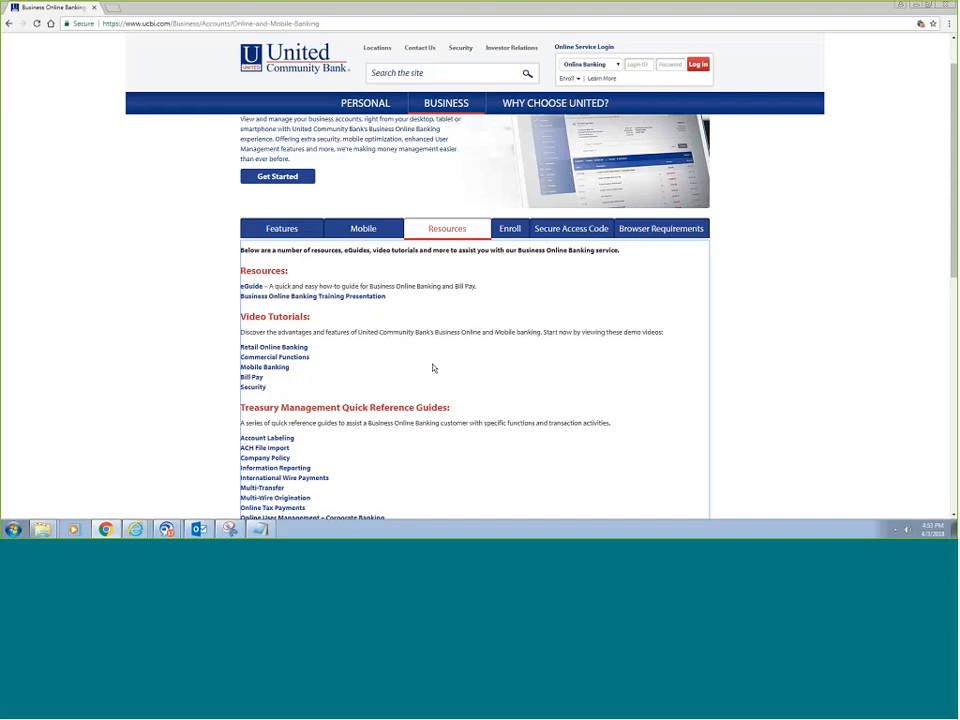
scroll(433, 368, "down", 3)
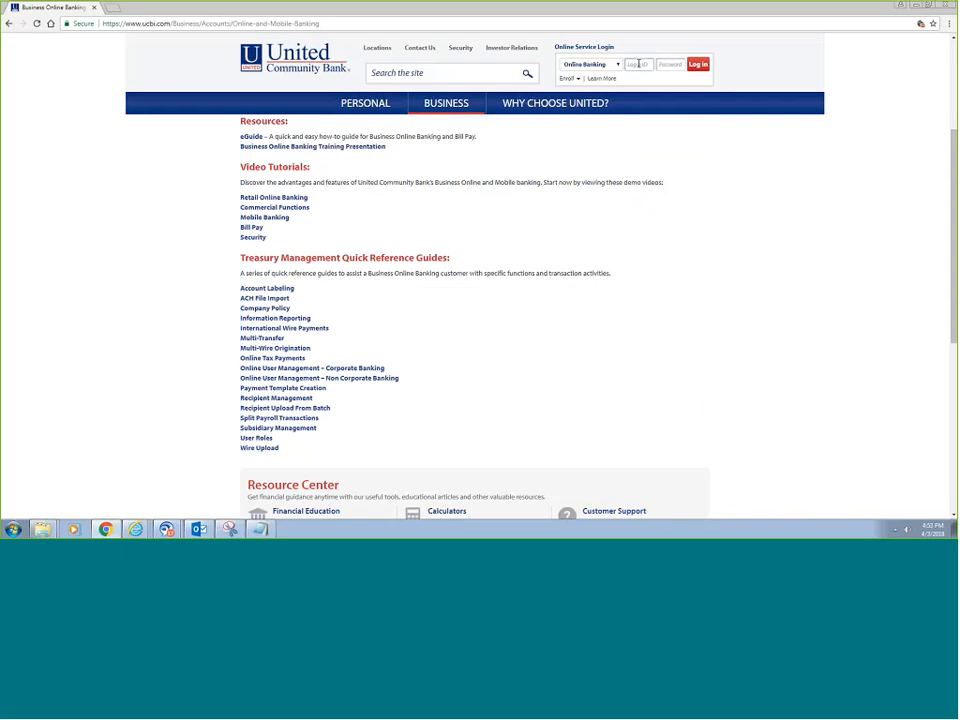
Log in to Online Banking by entering the login ID and the account password
type("testuser")
key("Tab")
type("•••••••")
key("Return")
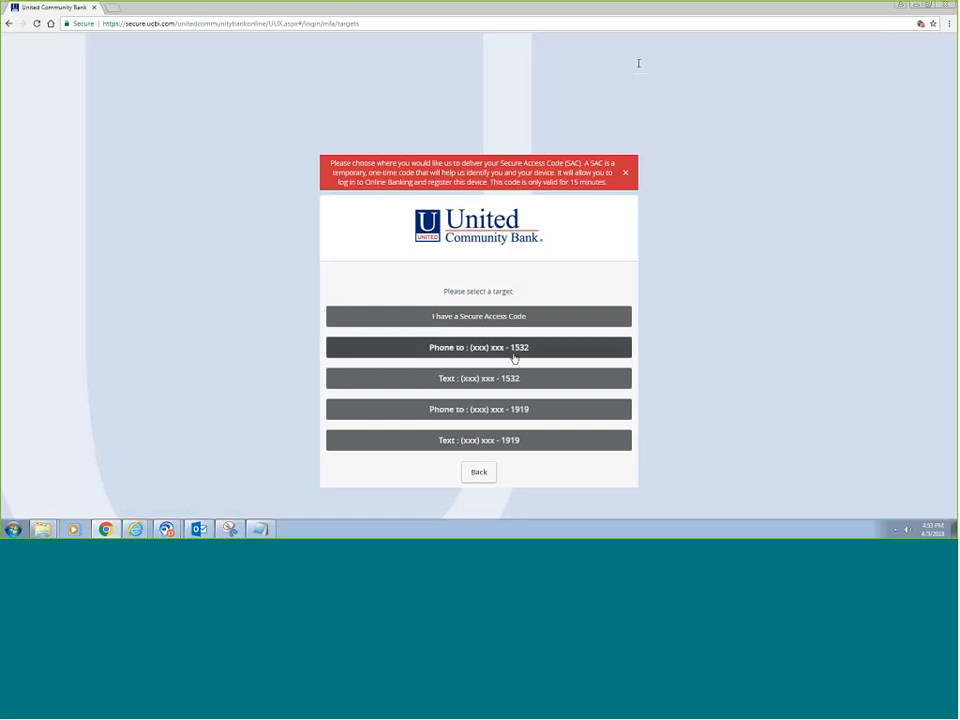
Request the Secure Access Code by text to the first listed number, submit the received code and decline to register the device
left_click(470, 380)
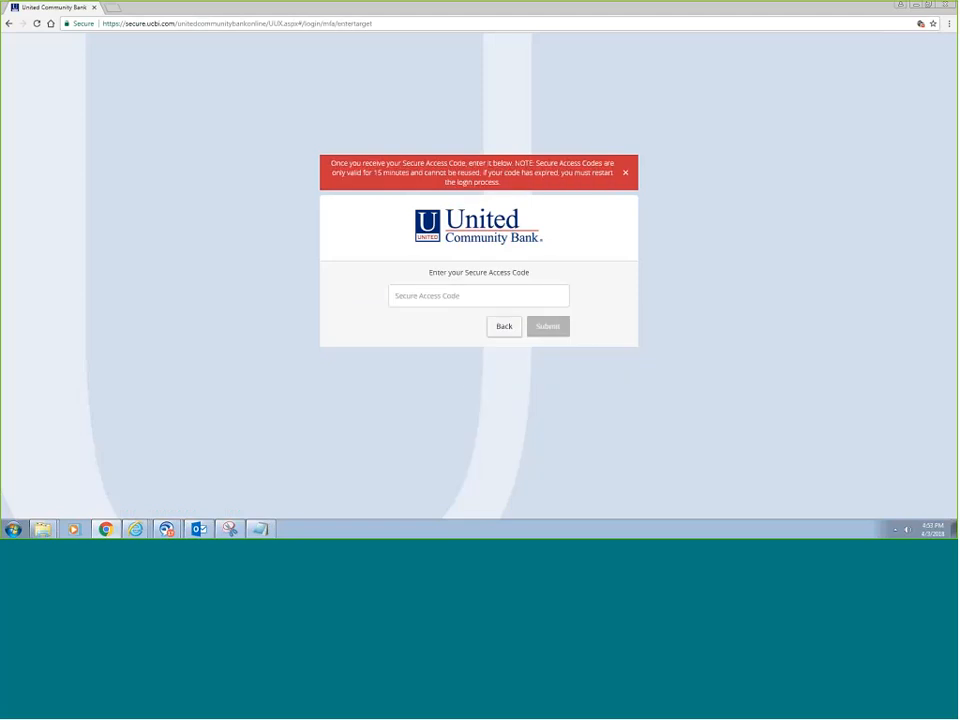
left_click(474, 298)
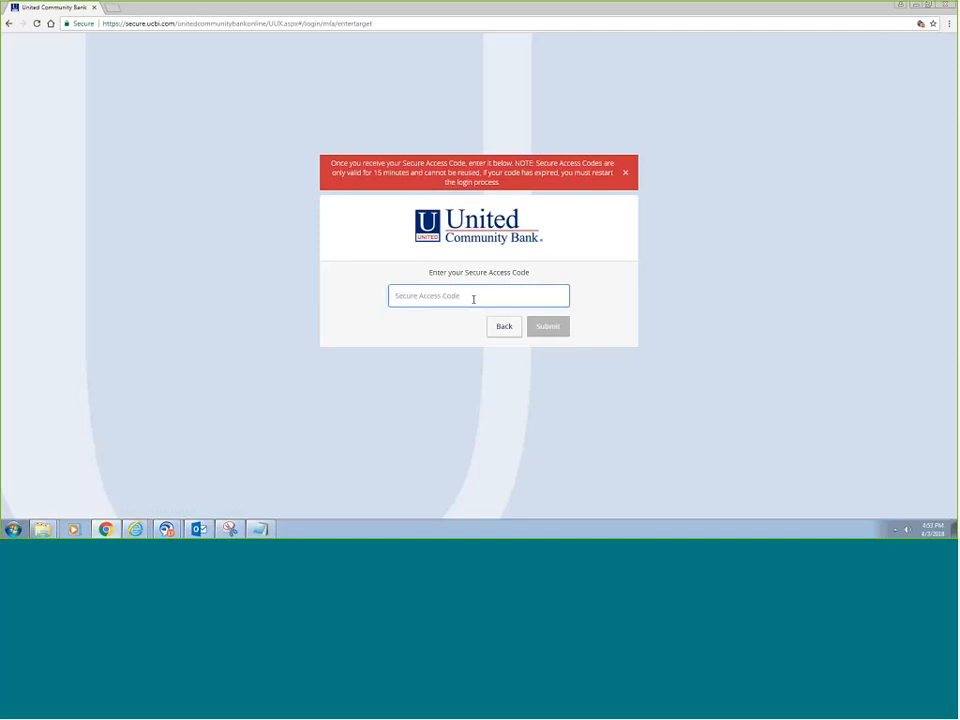
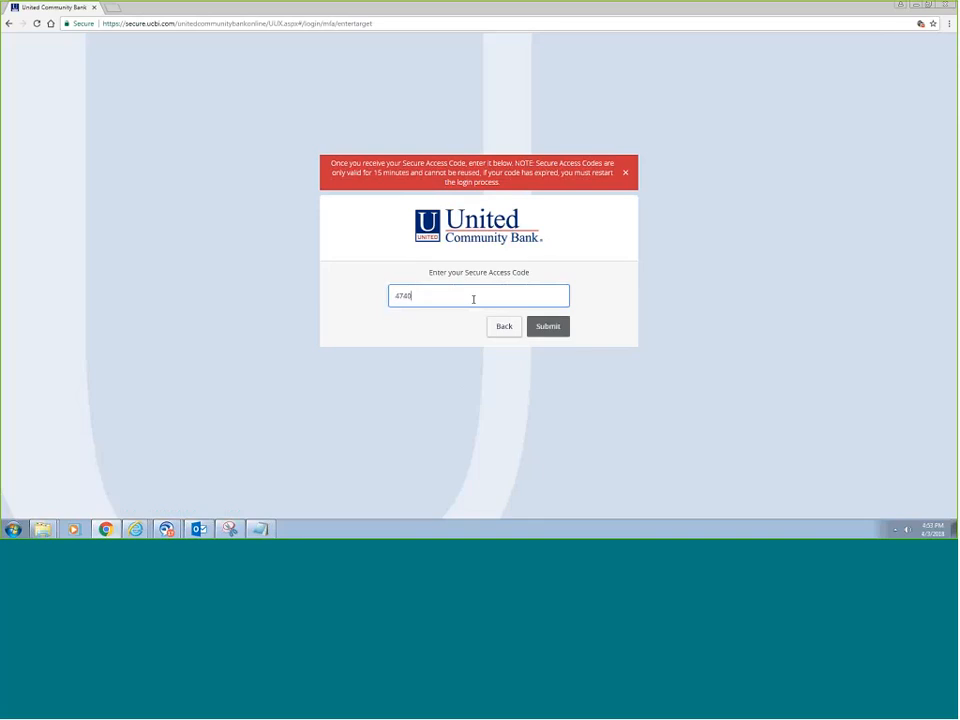
left_click(542, 328)
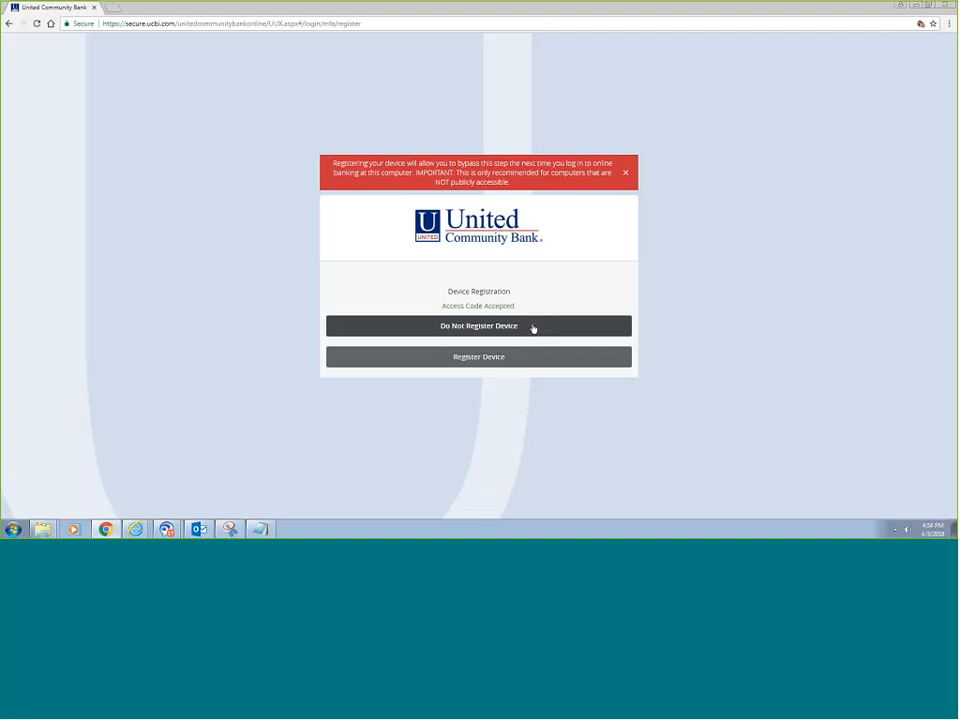
left_click(480, 326)
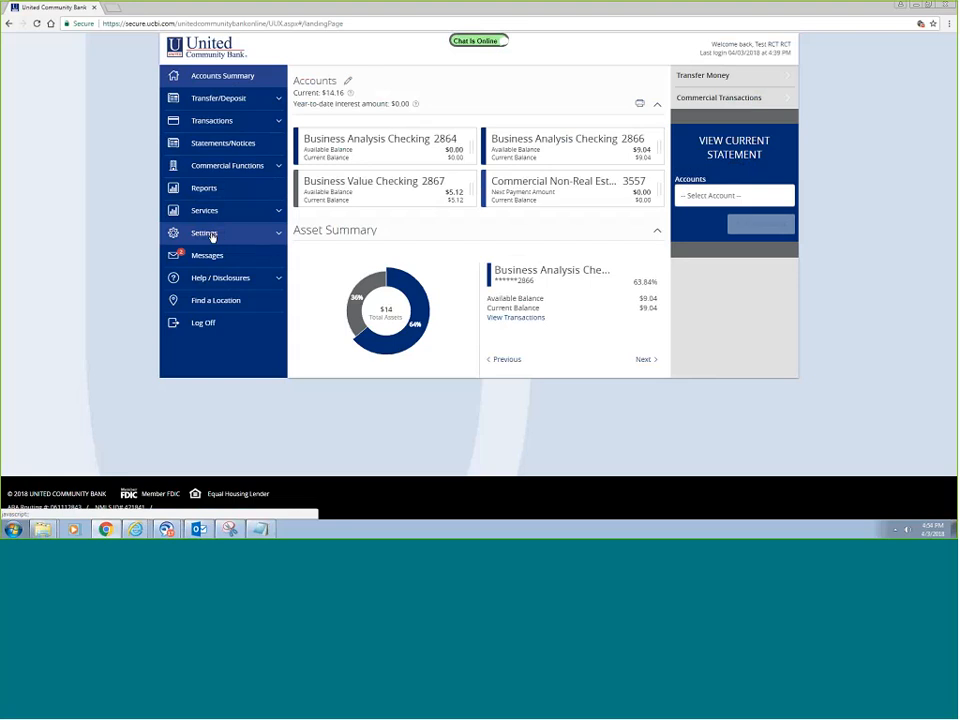
Open Payments under Commercial Functions and look through the available payment templates
left_click(241, 167)
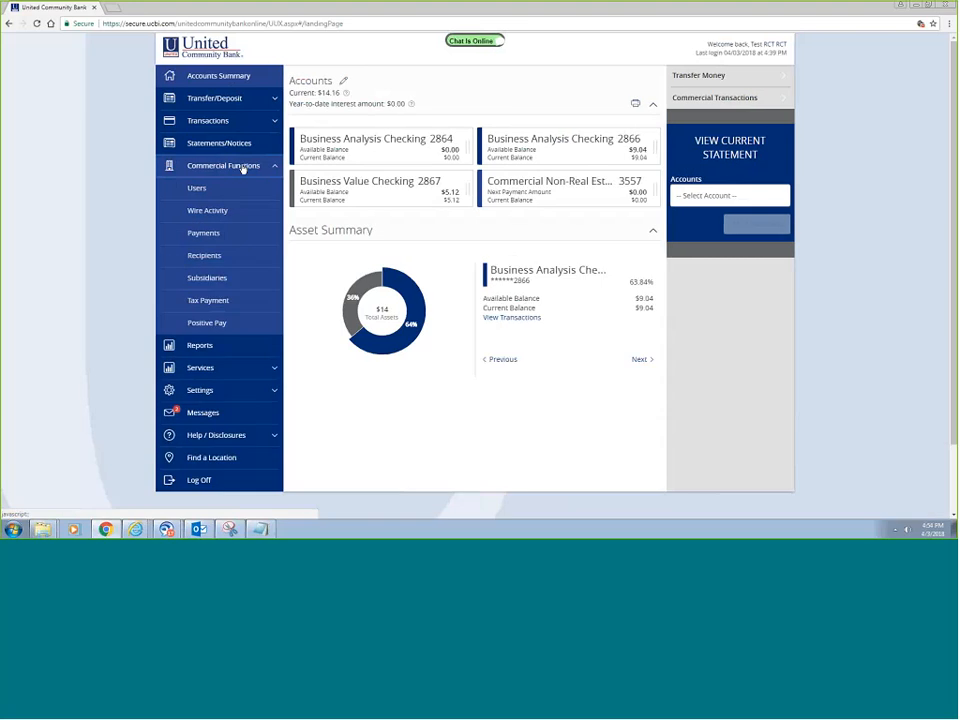
left_click(204, 233)
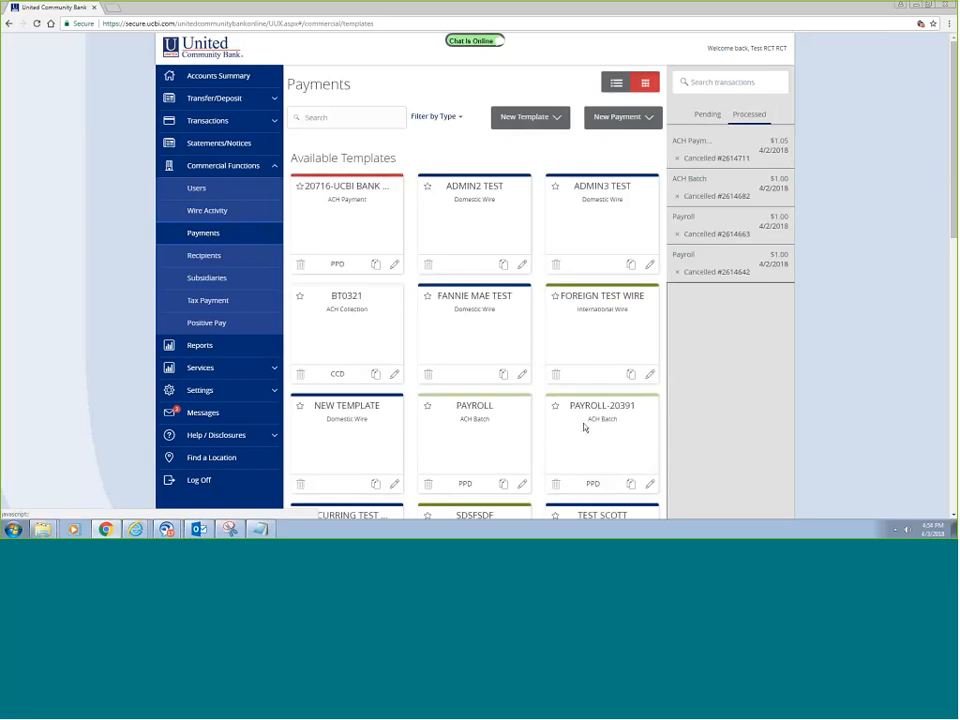
scroll(610, 412, "down", 5)
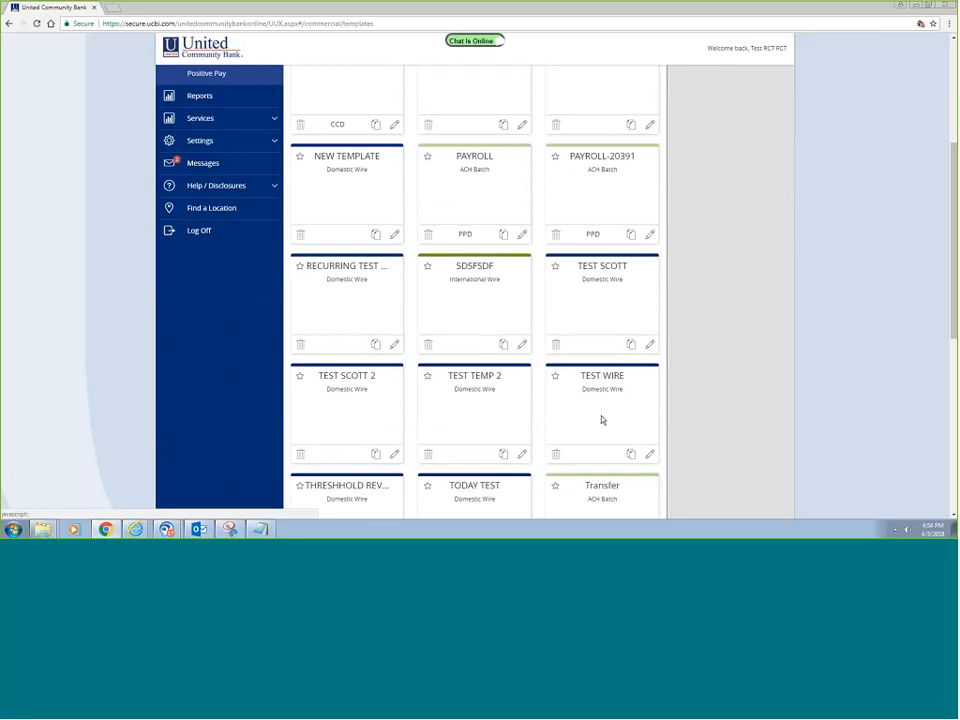
scroll(366, 426, "down", 5)
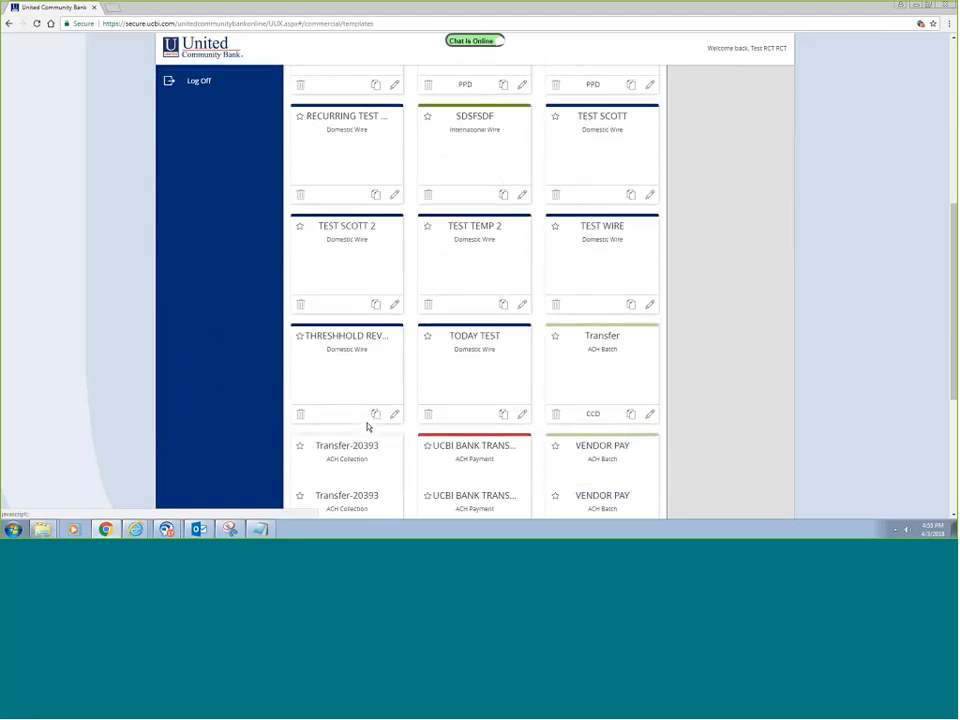
scroll(366, 426, "down", 3)
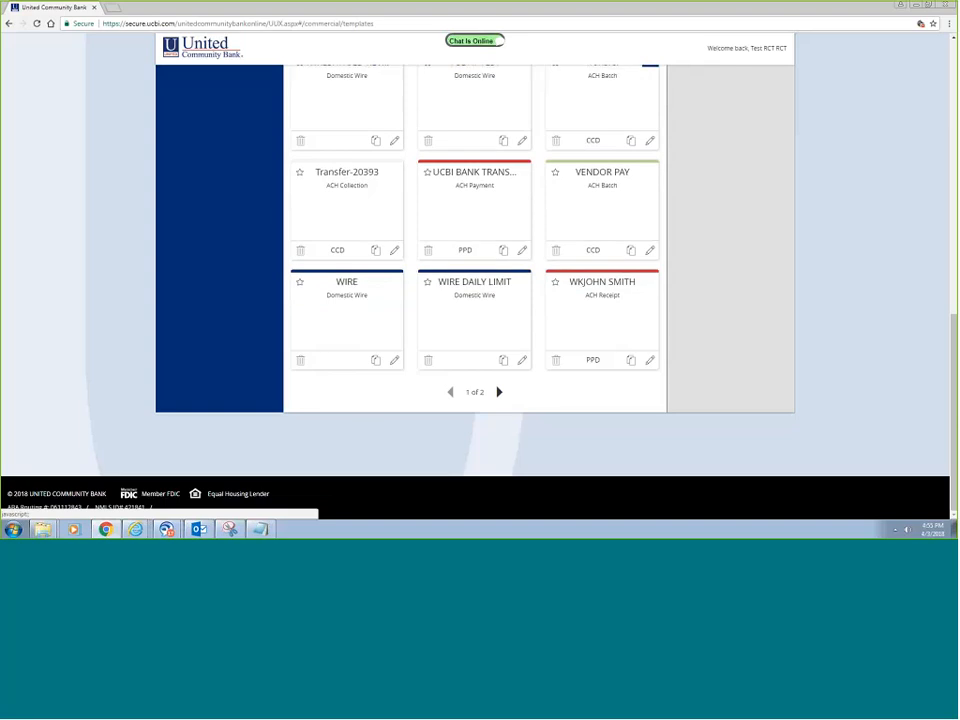
scroll(628, 429, "up", 10)
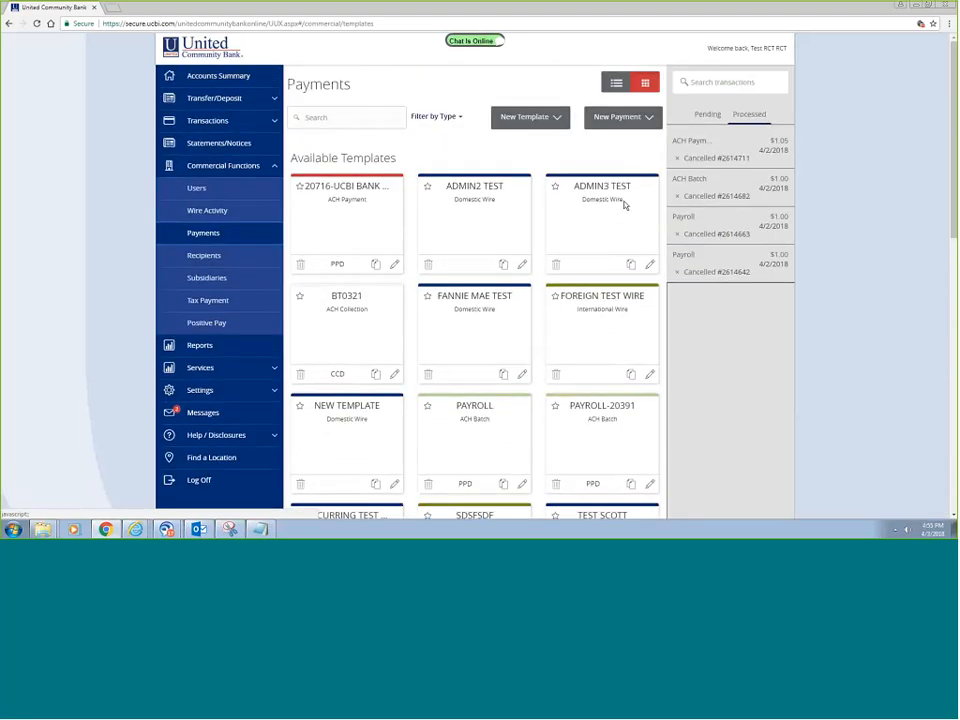
Start a new Payment From File with ACH Collection as the payment type and review its upload guidelines
left_click(649, 120)
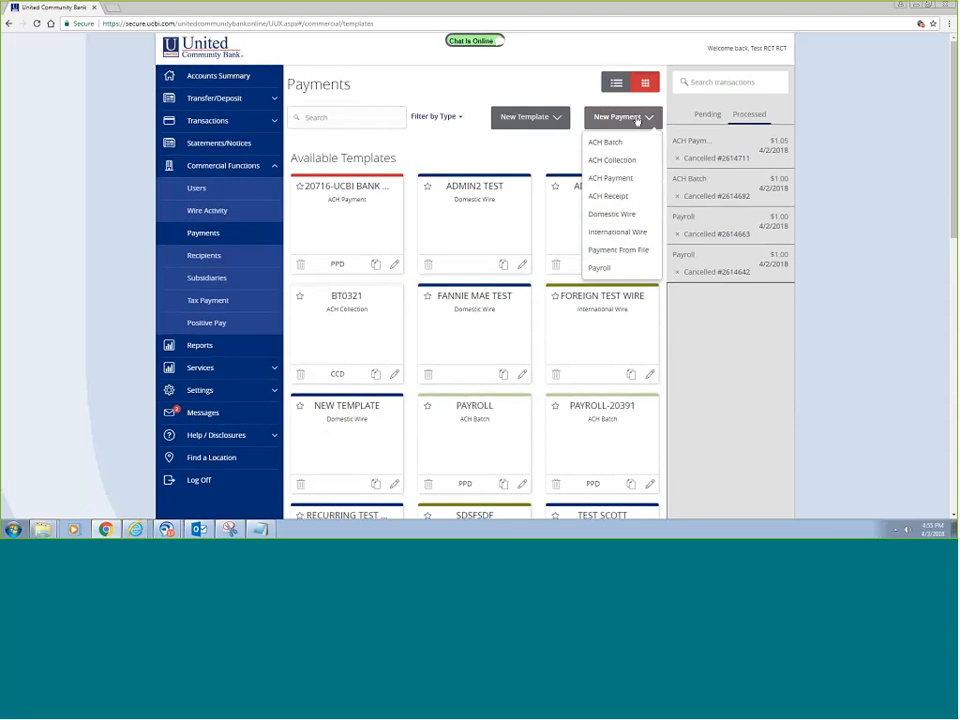
left_click(620, 250)
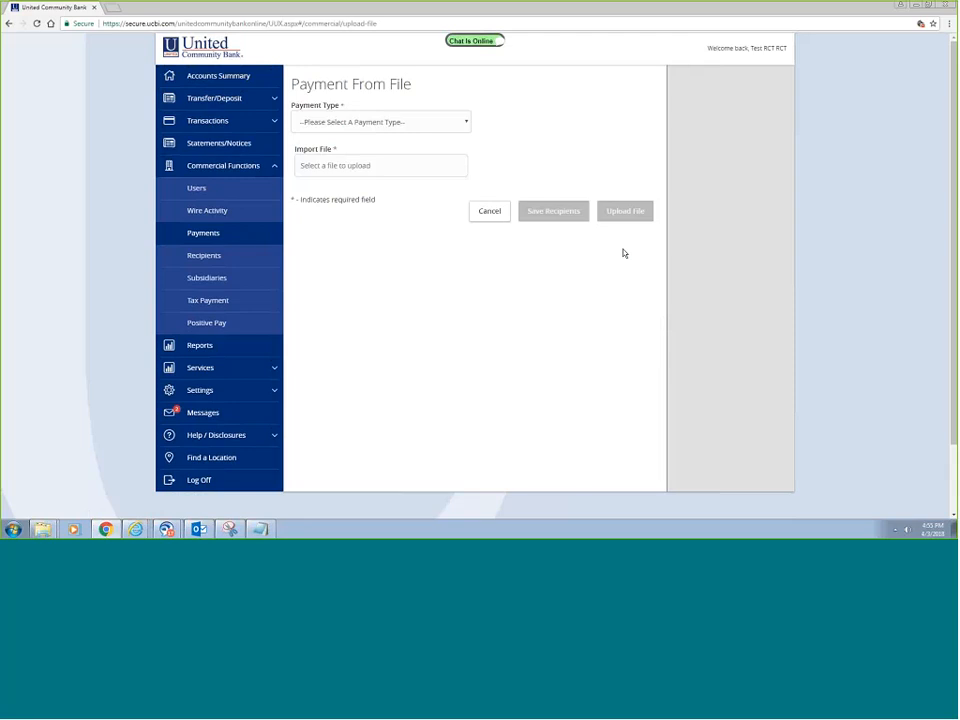
left_click(462, 125)
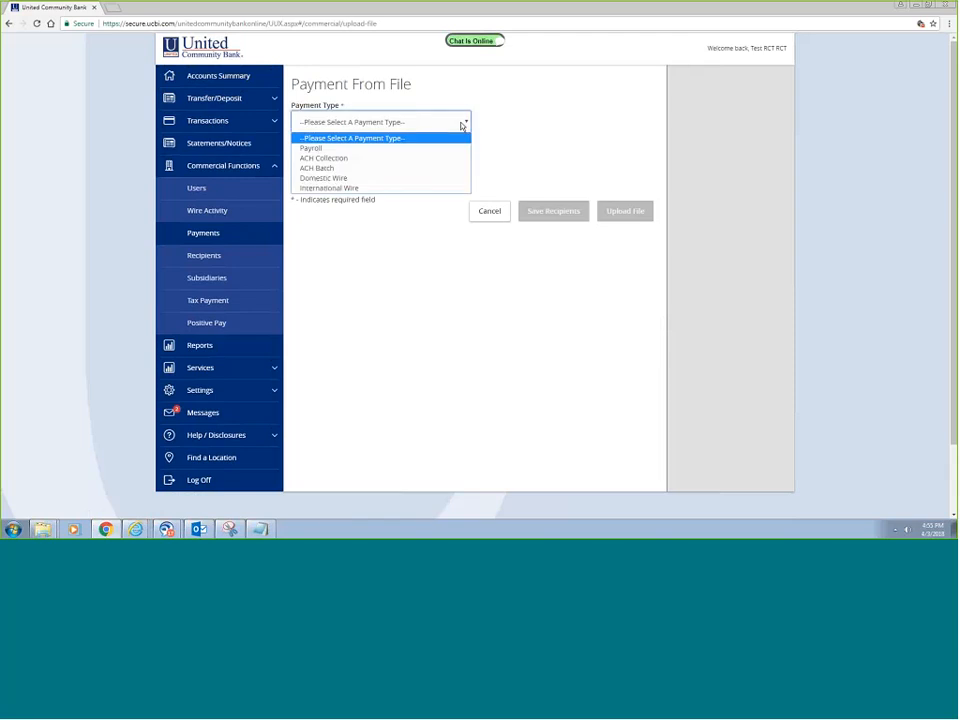
left_click(358, 160)
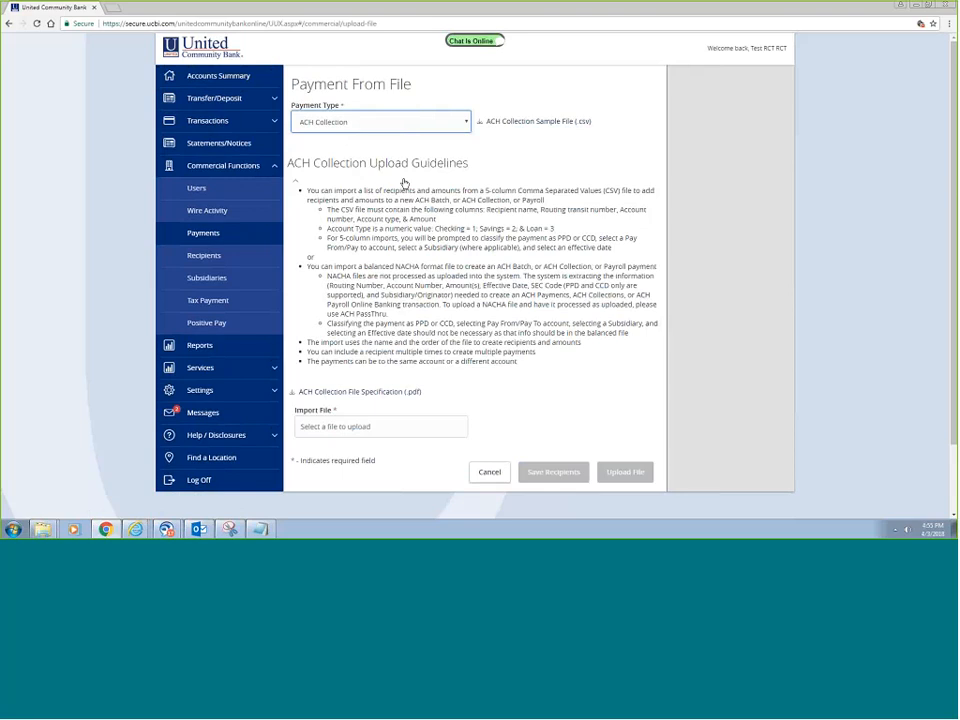
scroll(491, 220, "down", 1)
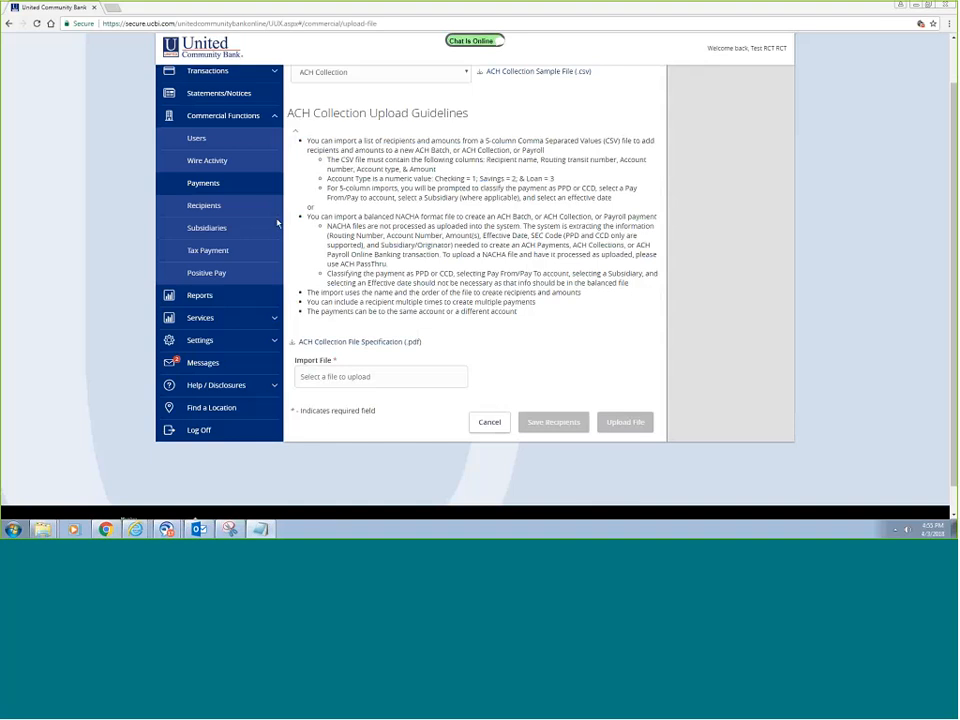
Switch to Notepad to examine the five comma-separated values in CSV Test.txt, and return to the Payment From File page
key("alt+Tab")
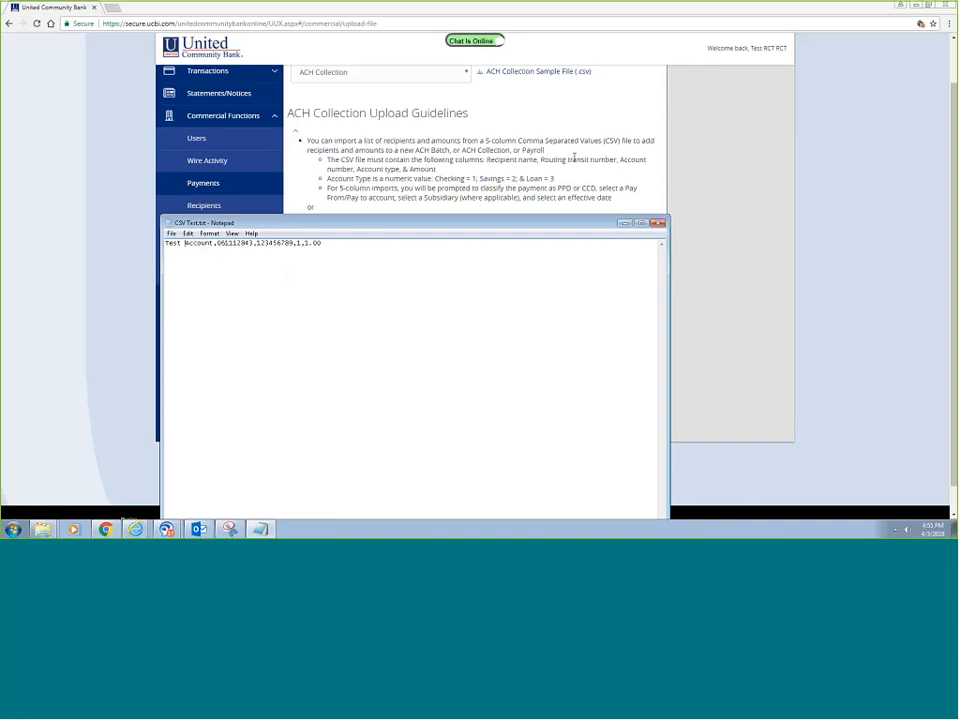
left_click(216, 244)
left_click(711, 275)
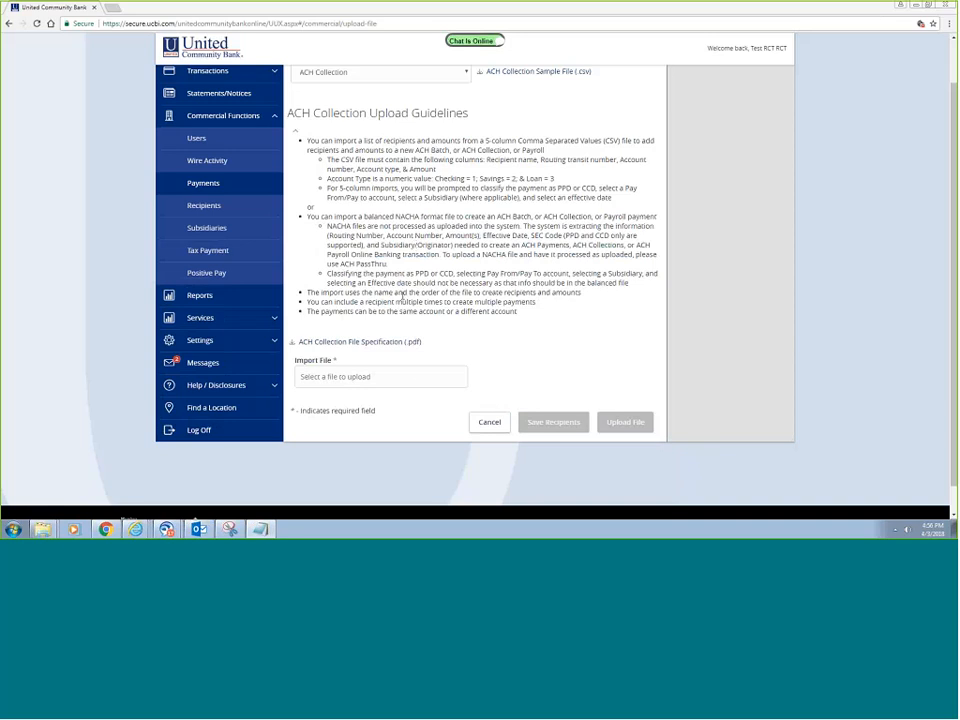
Choose CSV Test.txt as the import file for the ACH collection and upload it
left_click(422, 378)
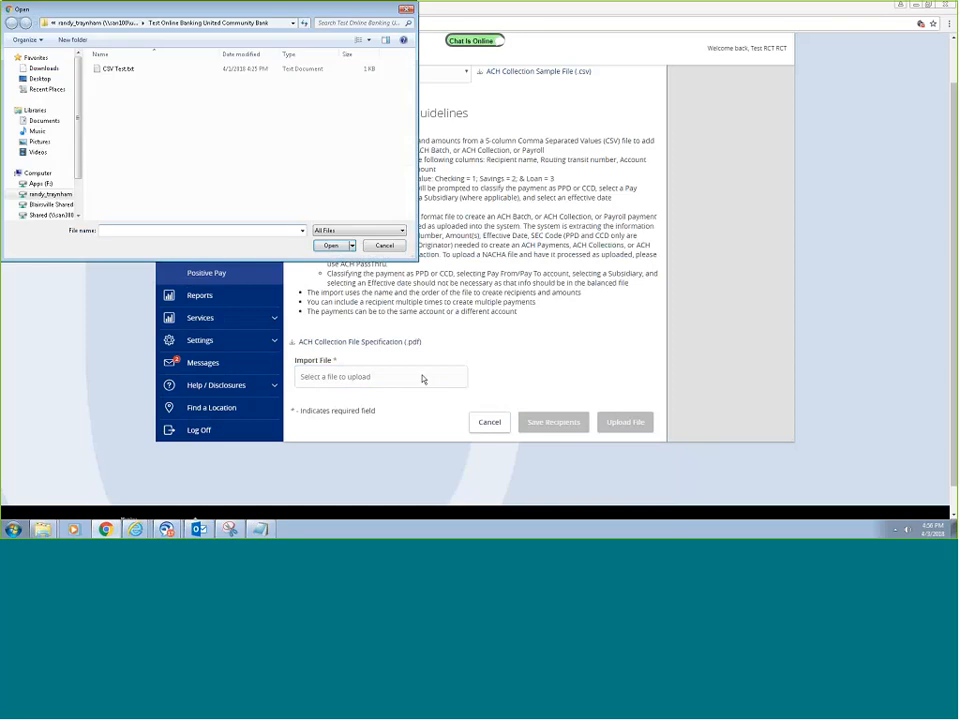
left_click(120, 70)
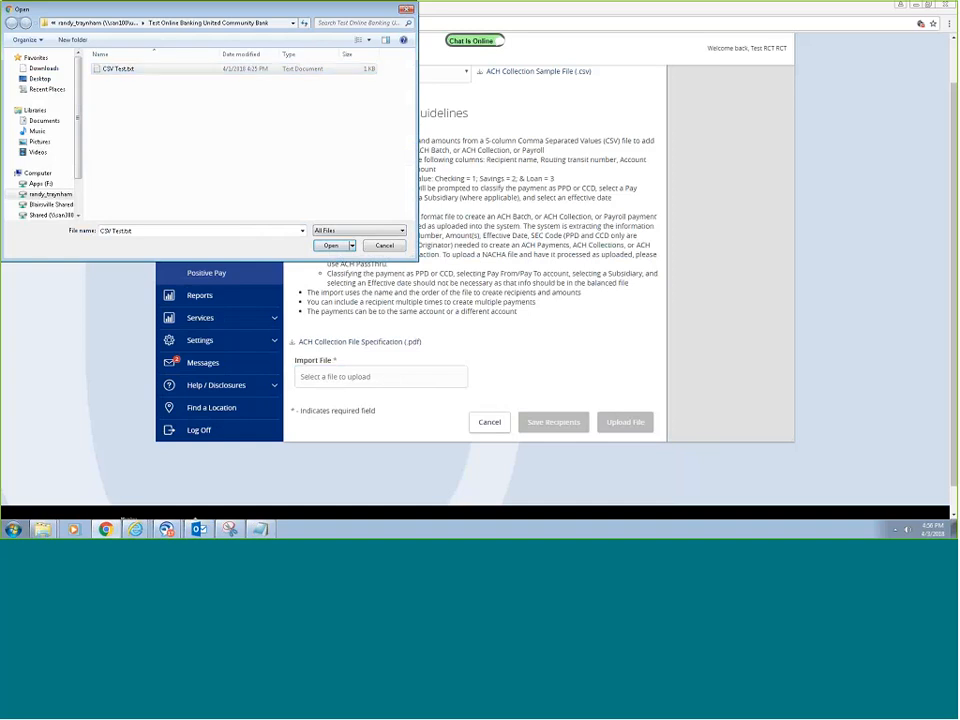
double_click(127, 73)
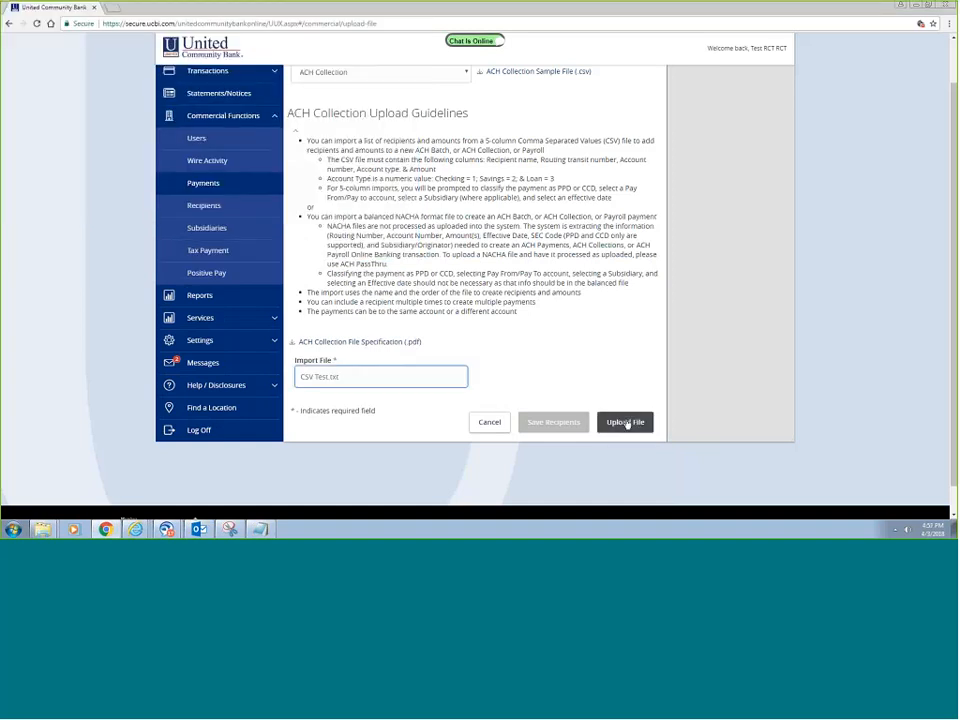
left_click(626, 423)
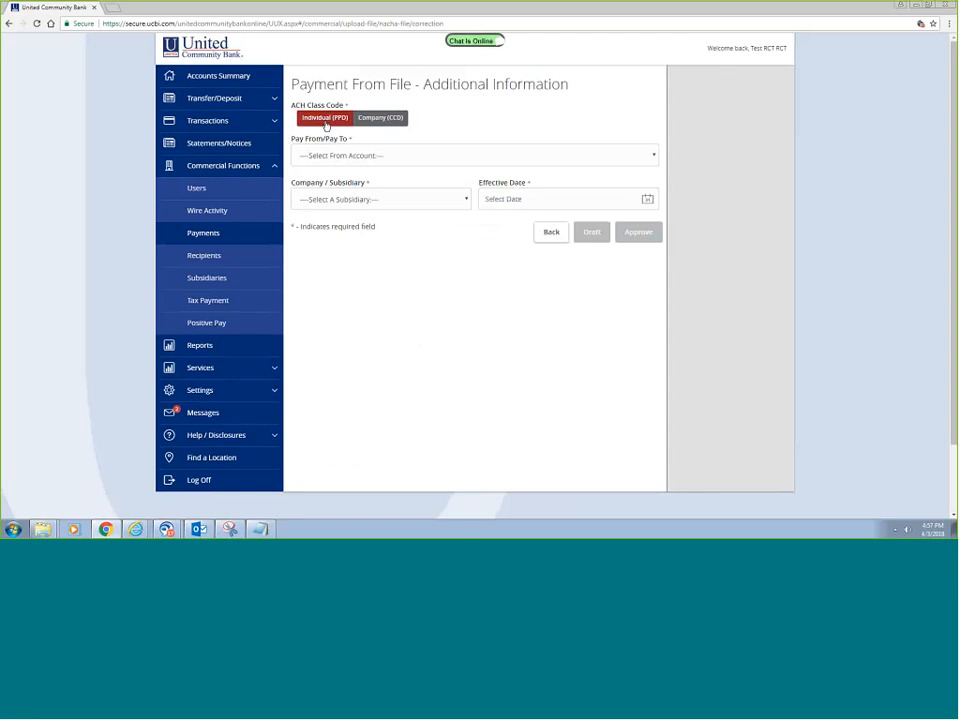
Draft the imported collection with the first Business Analysis Checking account, subsidiary test client and effective date 4/27/2018, and dismiss the confirmation
left_click(397, 157)
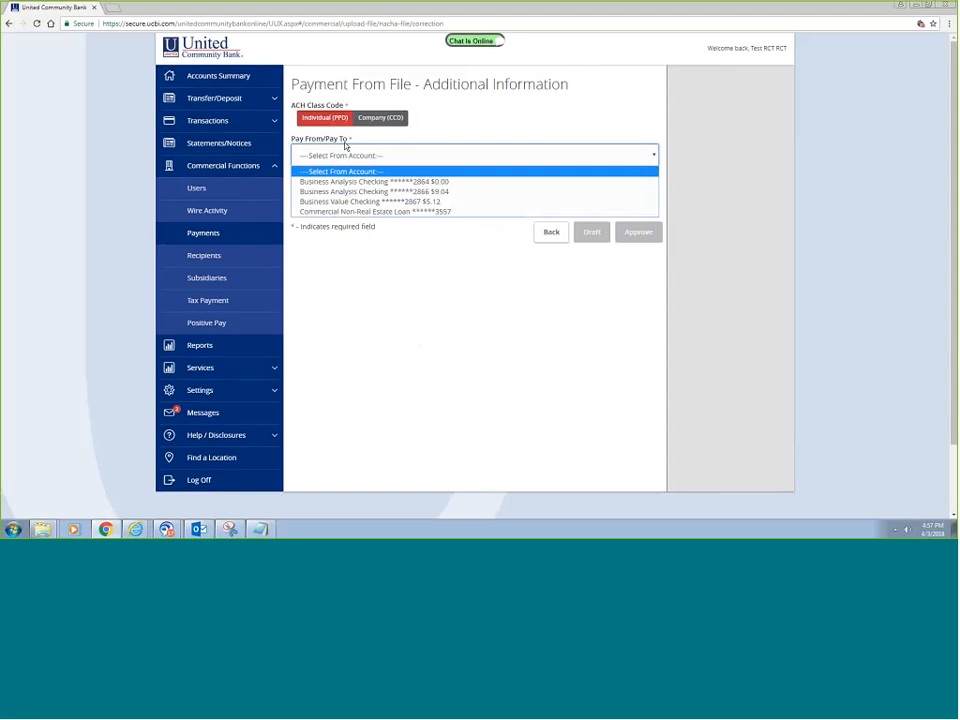
left_click(427, 182)
left_click(416, 200)
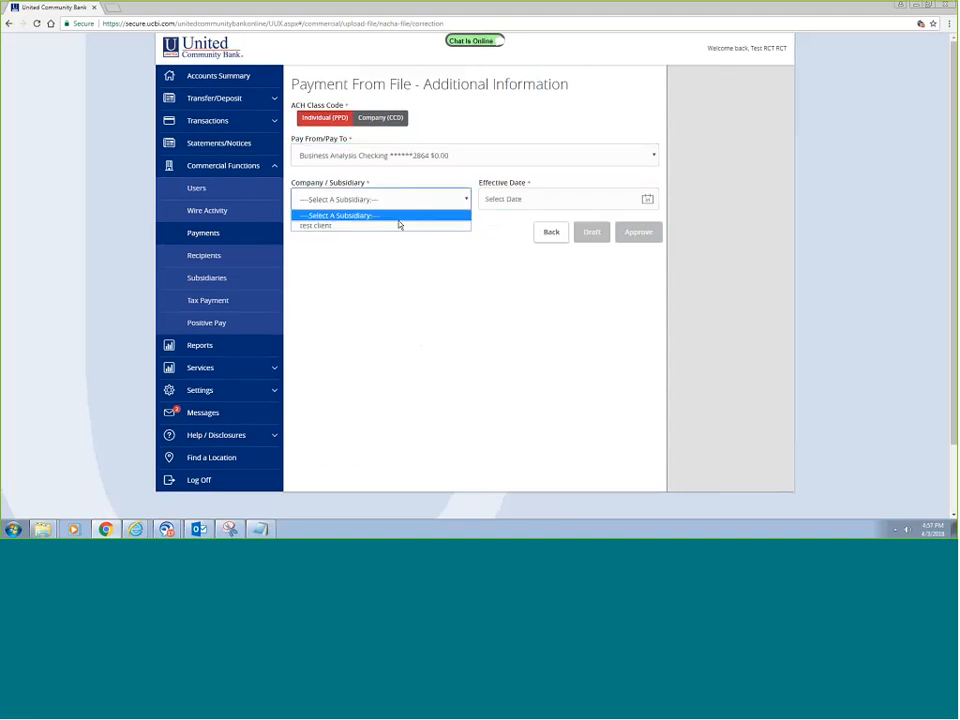
left_click(398, 225)
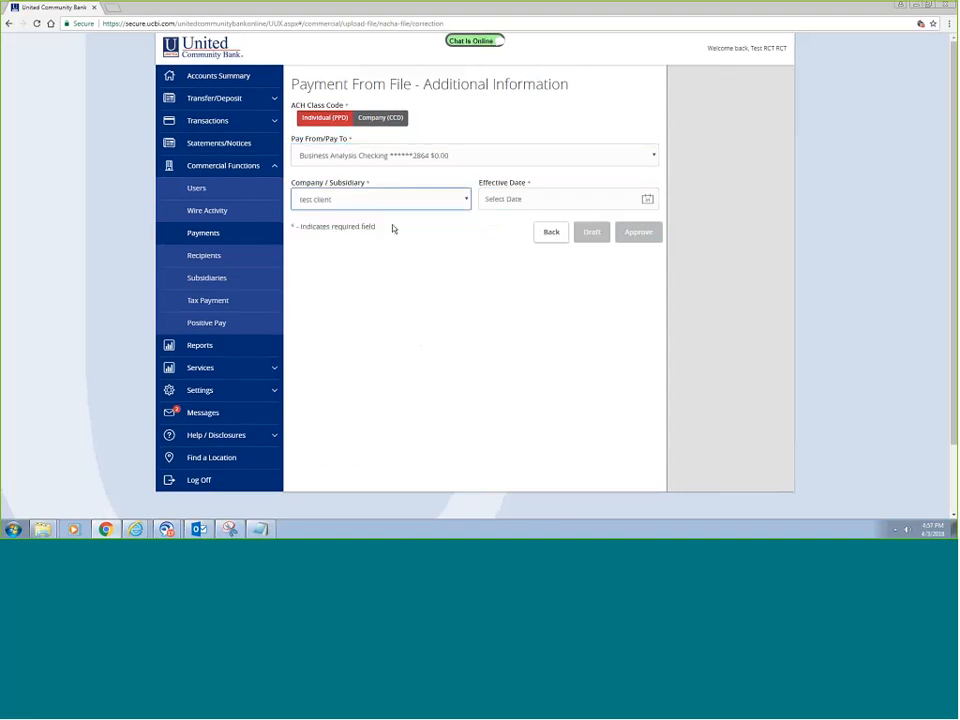
left_click(545, 201)
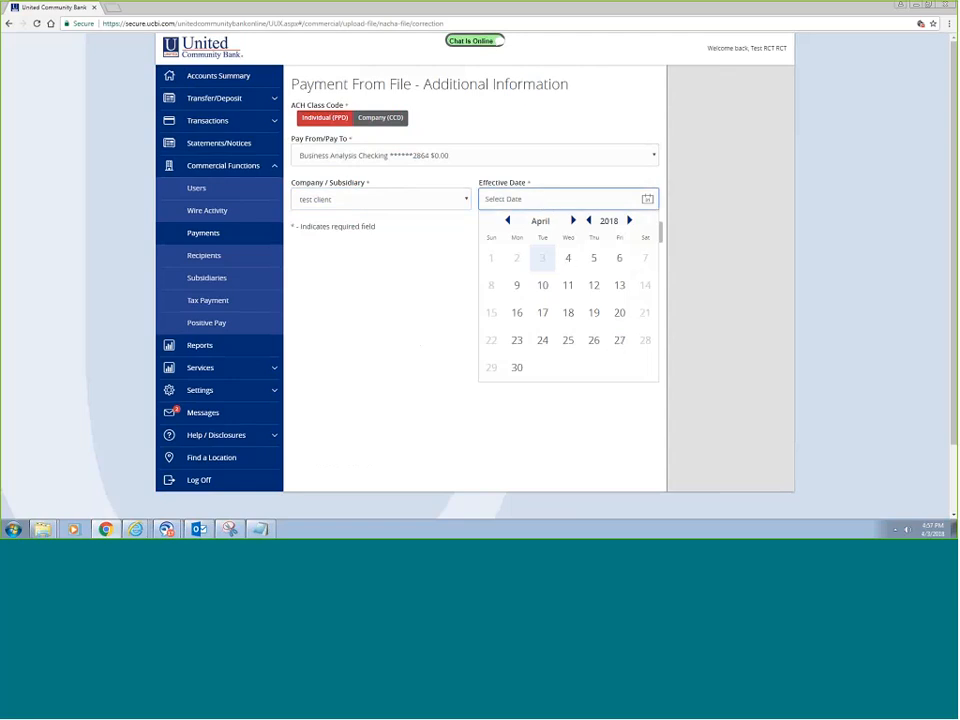
left_click(620, 341)
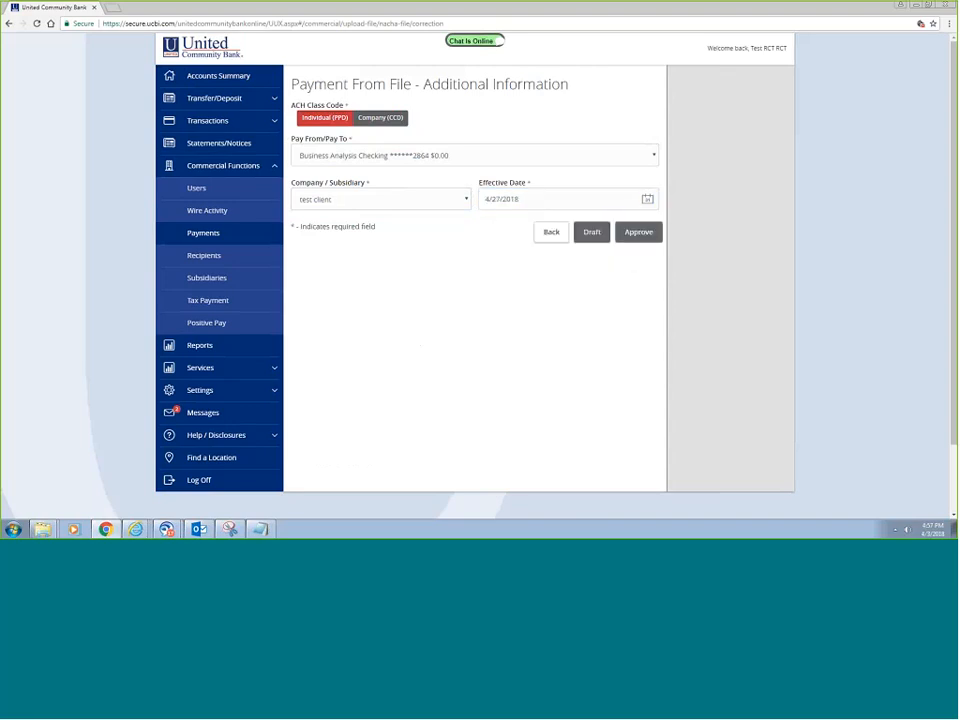
left_click(592, 233)
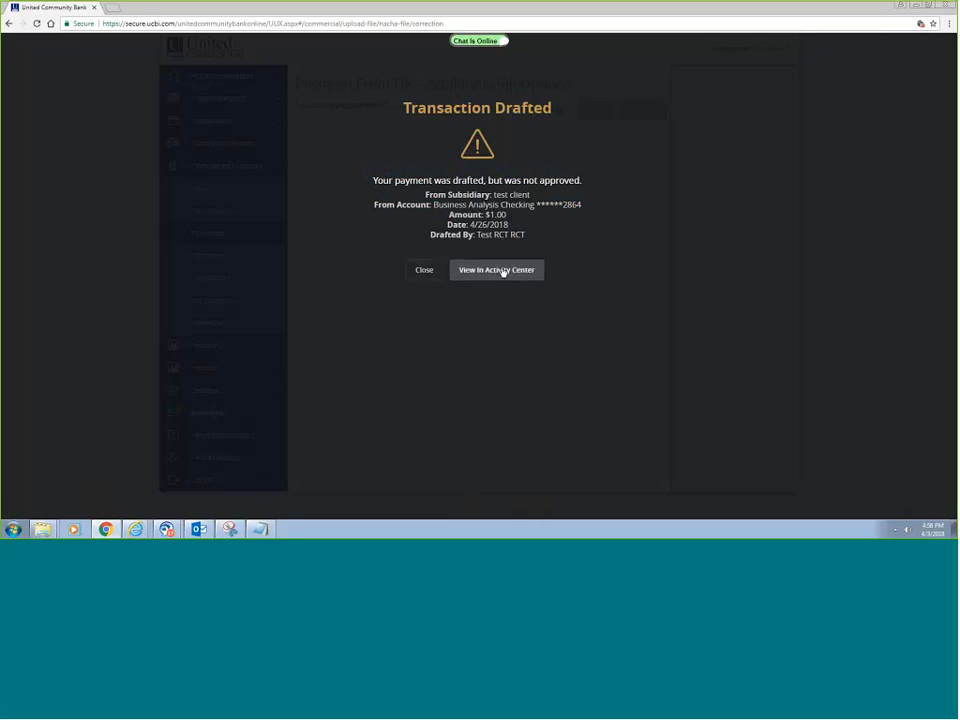
left_click(427, 271)
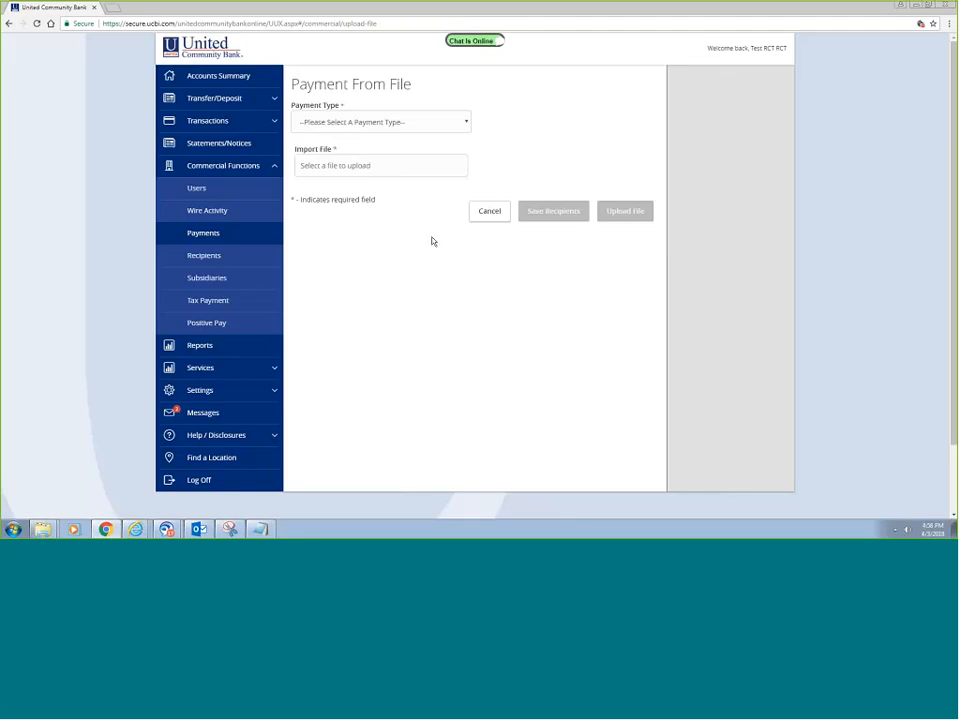
Open the Activity Center and review the details of the newest drafted ACH Collection, including its recipient and transaction process
left_click(209, 123)
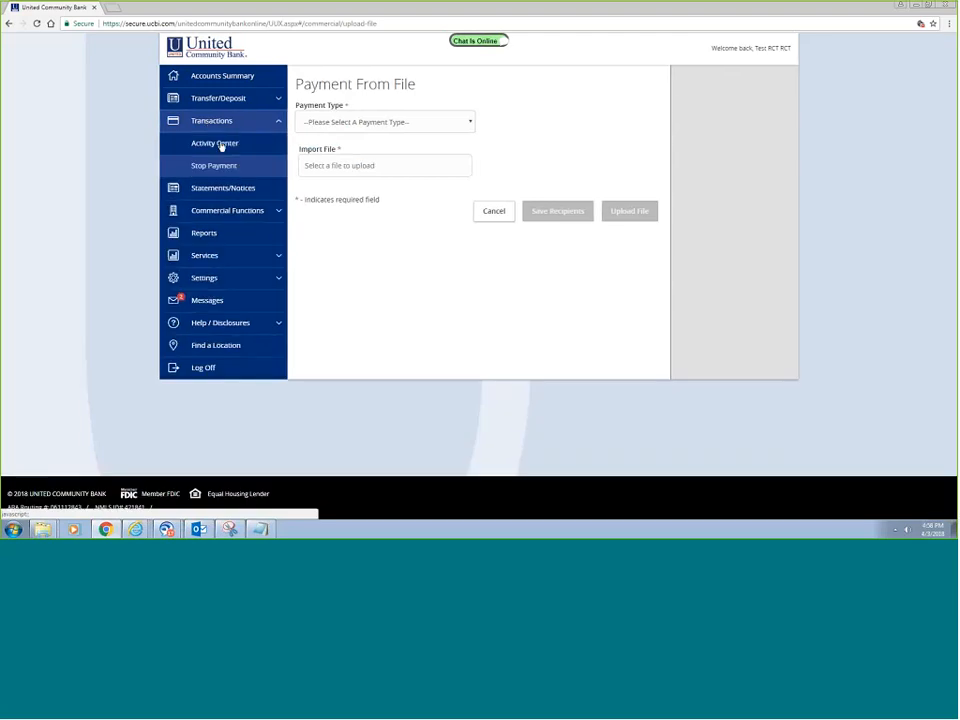
left_click(222, 147)
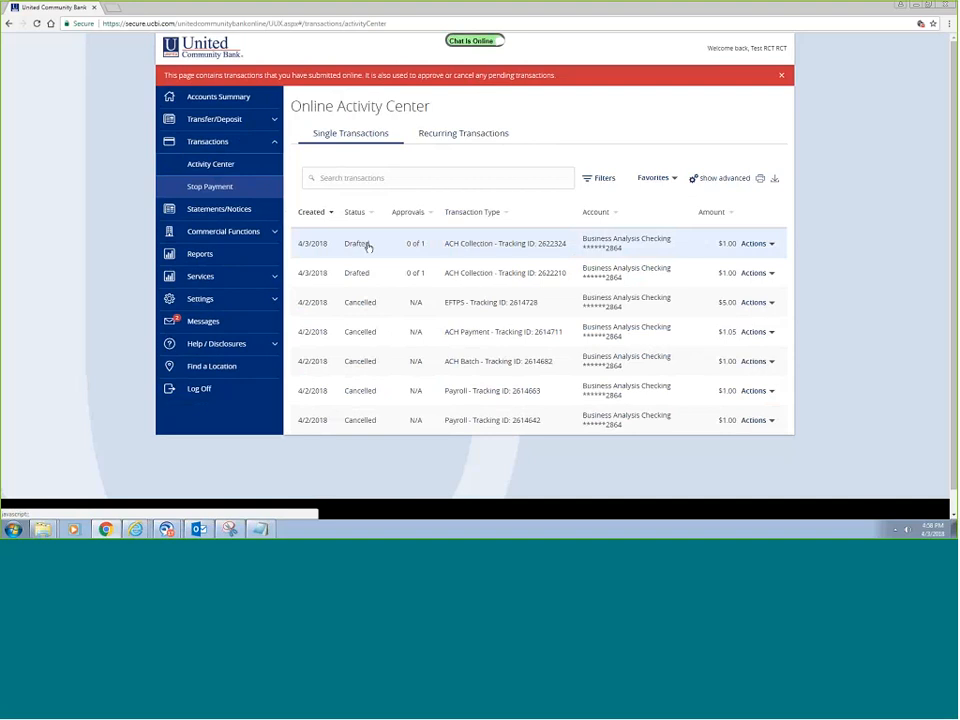
left_click(658, 250)
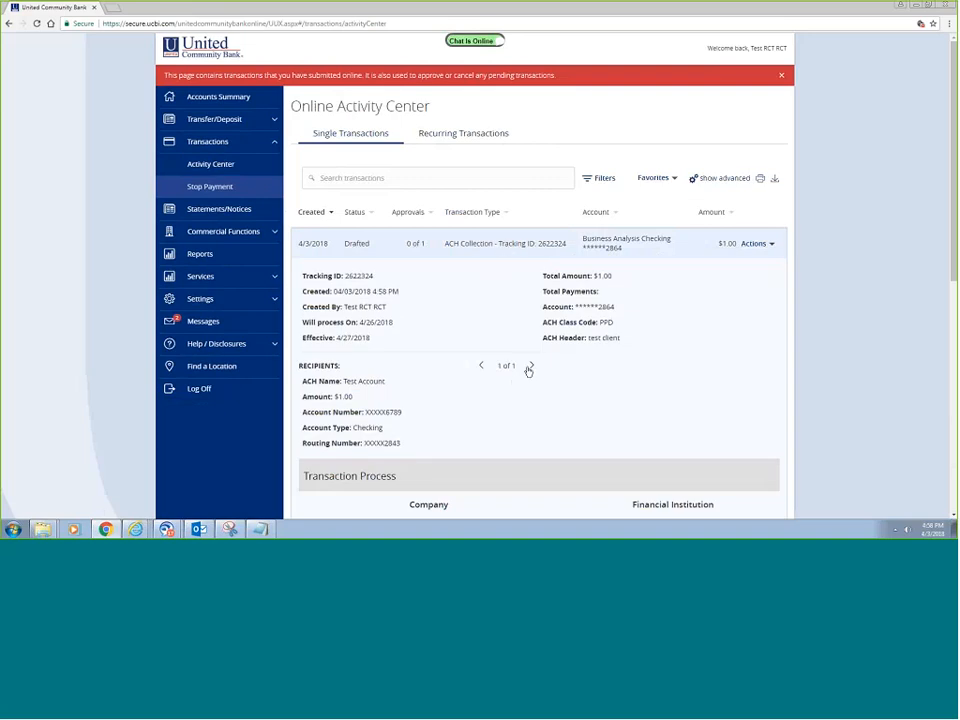
scroll(528, 371, "down", 3)
scroll(528, 371, "up", 1)
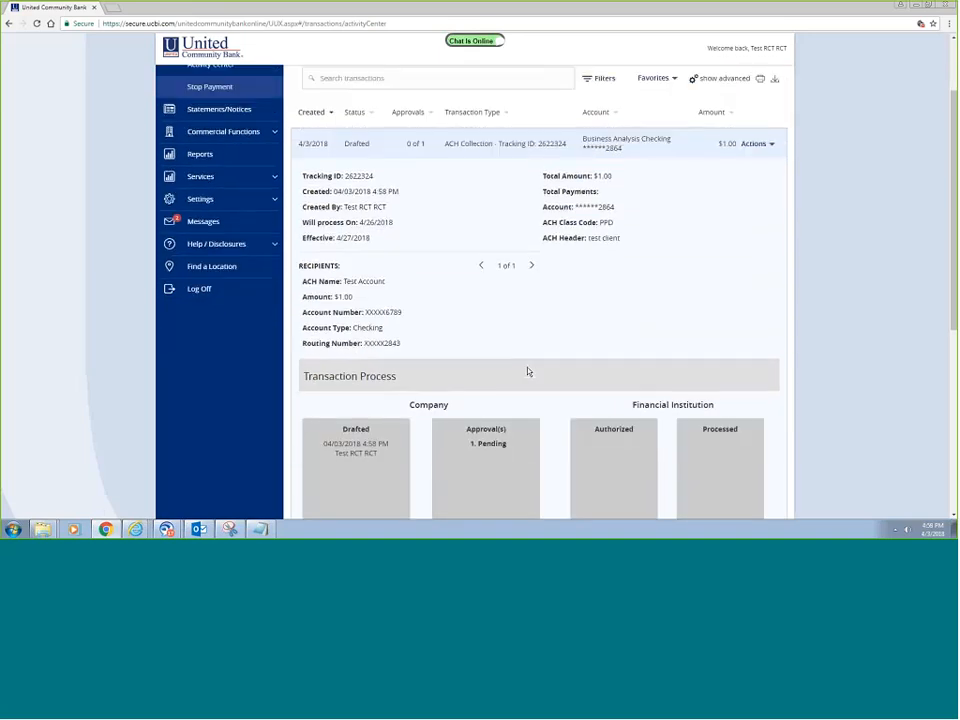
scroll(528, 371, "up", 2)
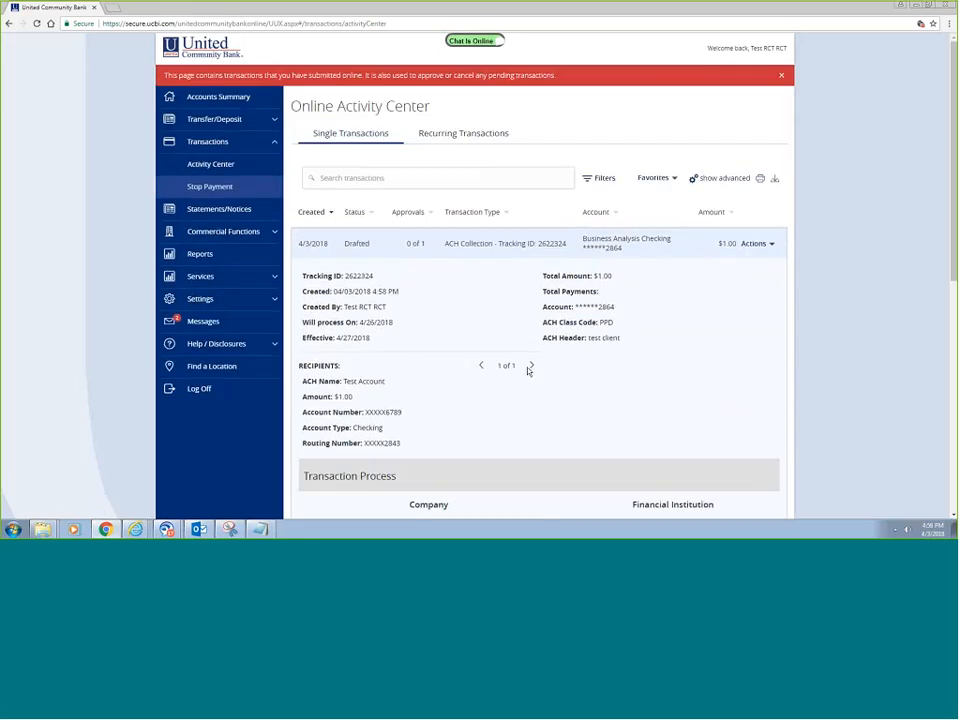
Approve the newest drafted ACH Collection, authorizing it with the secure access code received by text
left_click(772, 245)
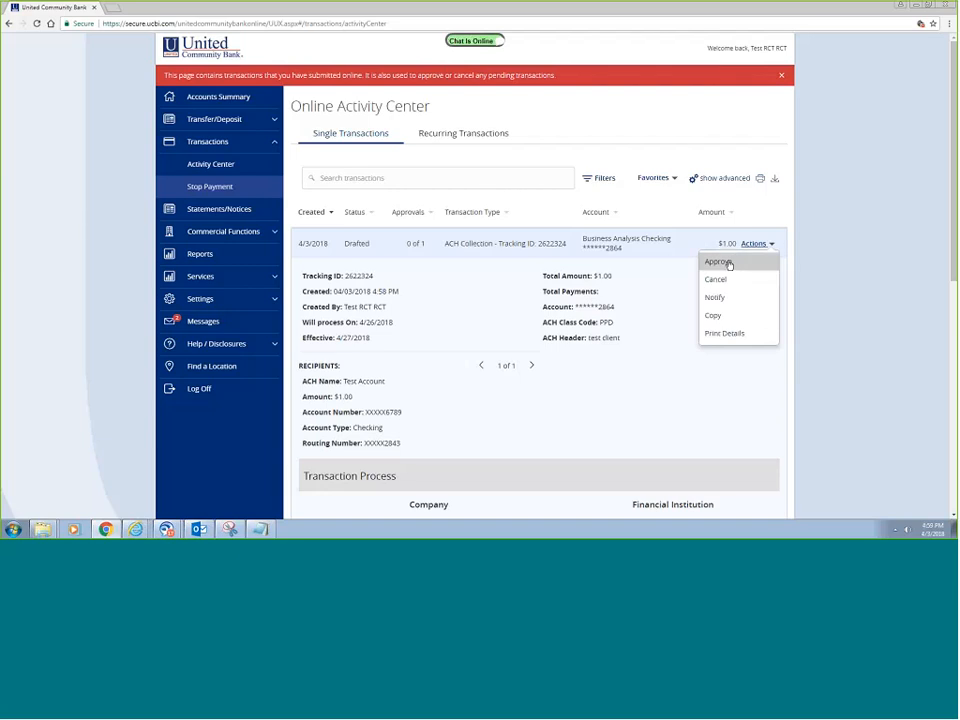
left_click(729, 263)
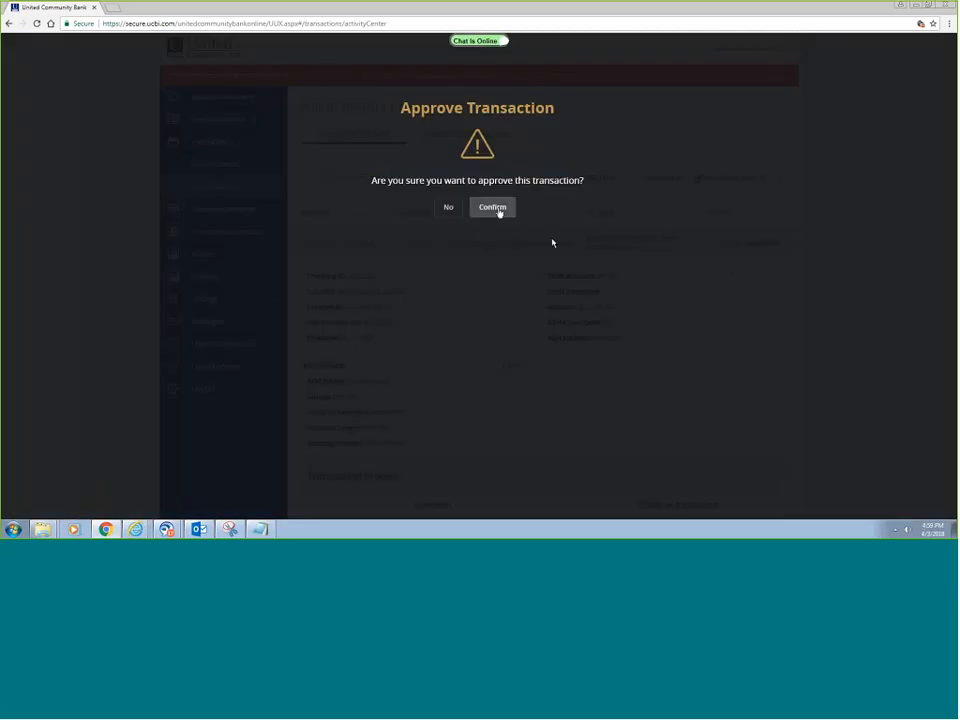
left_click(493, 207)
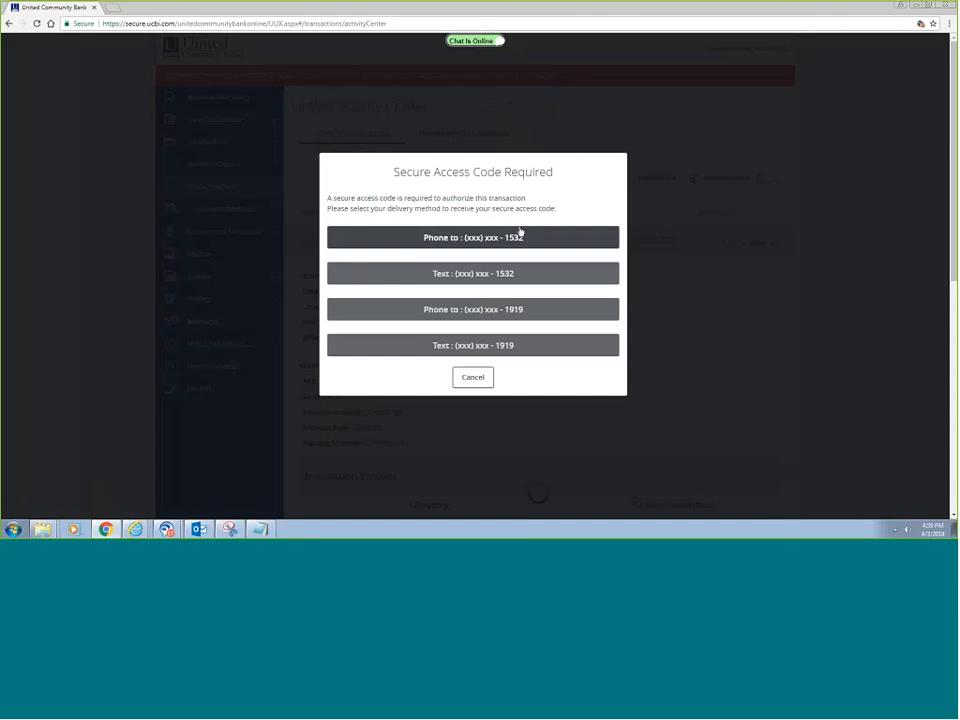
left_click(493, 274)
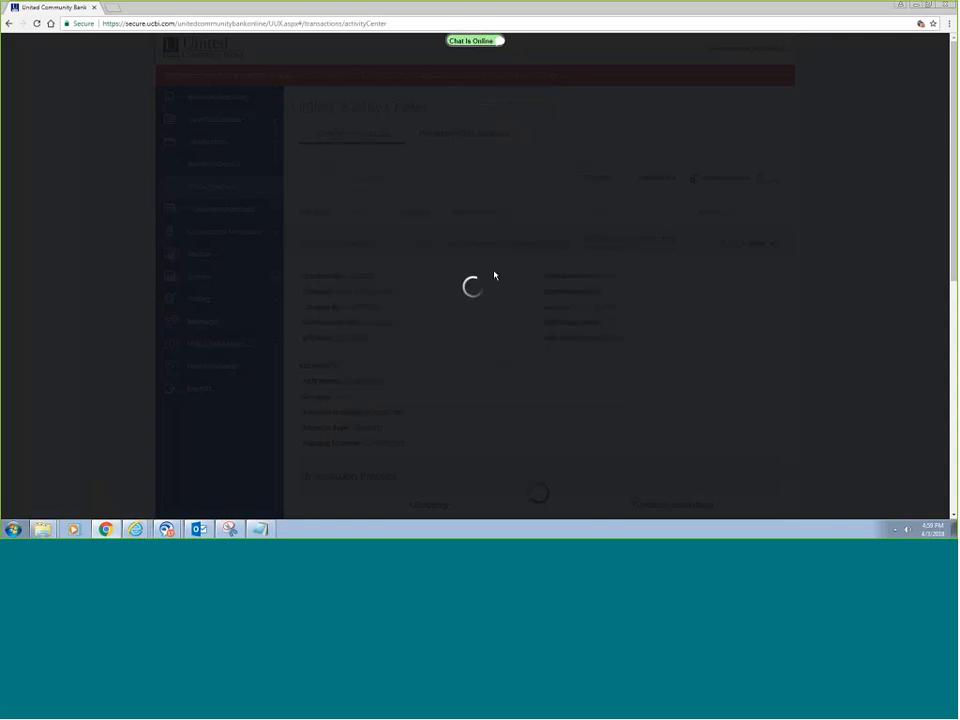
left_click(487, 237)
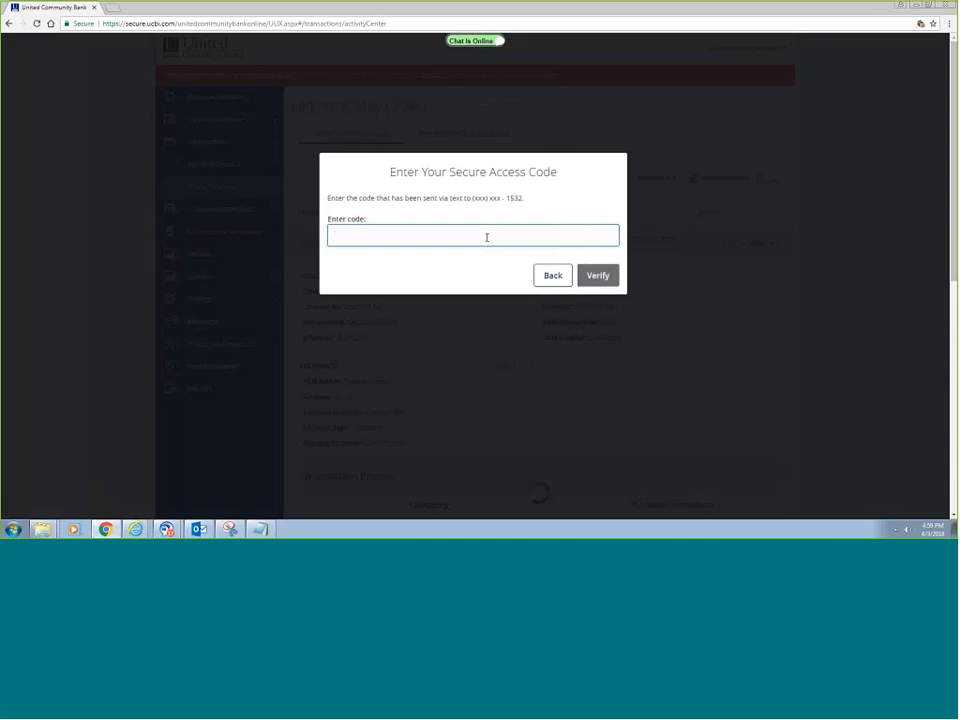
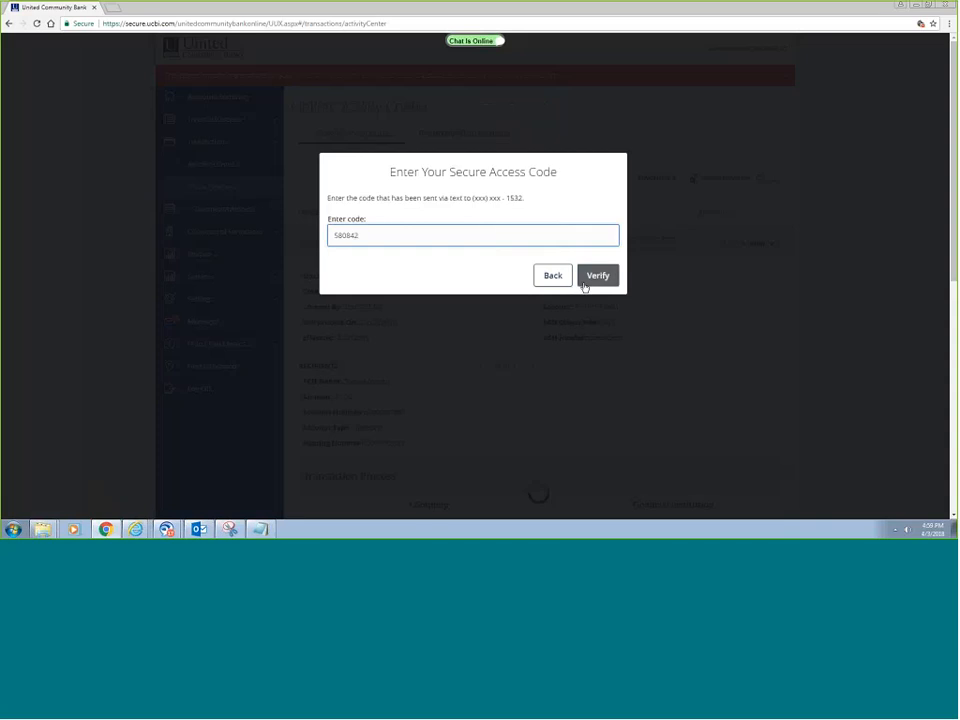
left_click(594, 279)
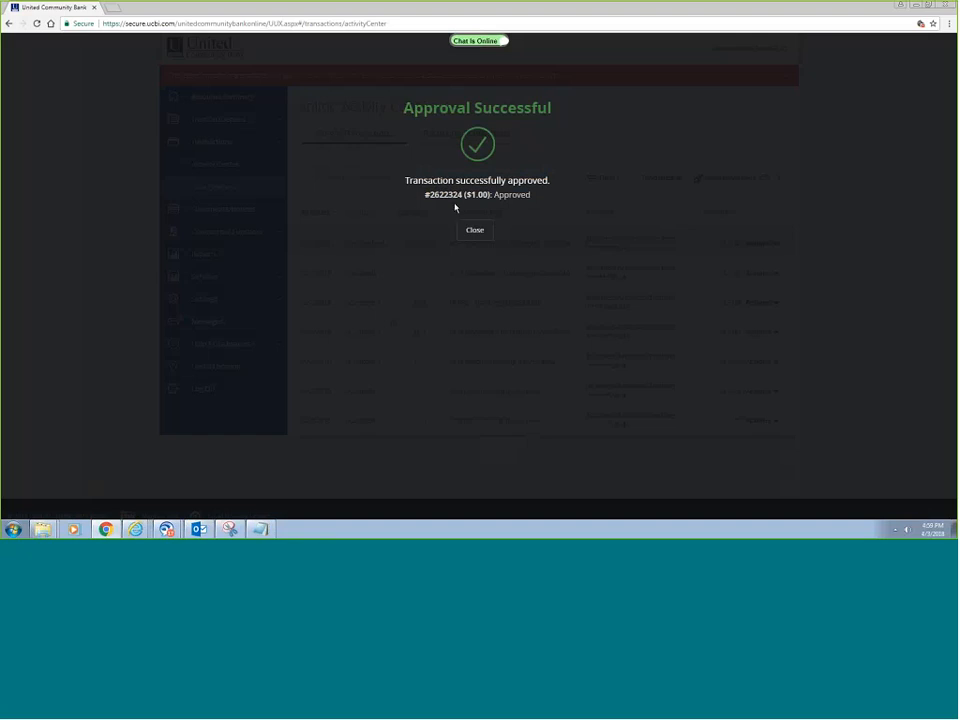
left_click(476, 231)
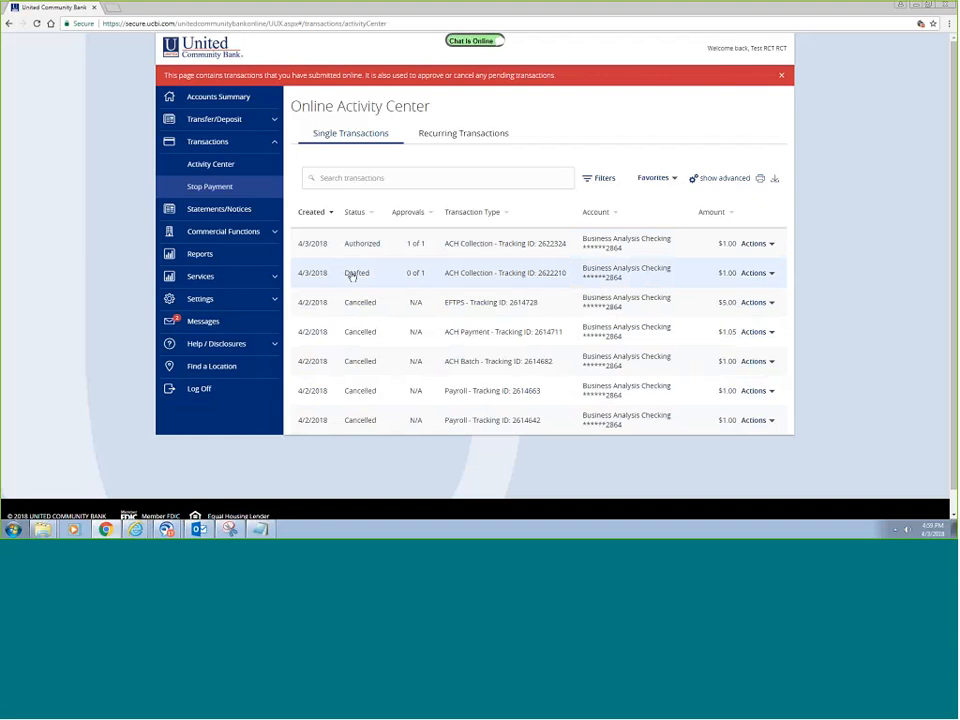
Cancel the older ACH Collection from 4/3/2018 that is still in Drafted status
left_click(766, 273)
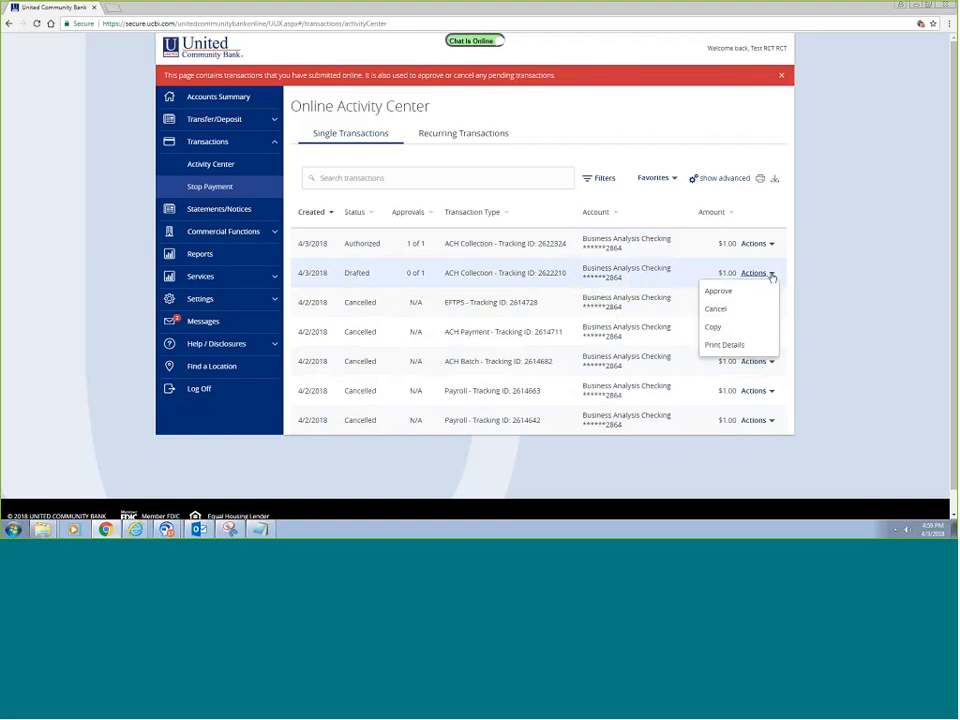
left_click(726, 311)
left_click(494, 207)
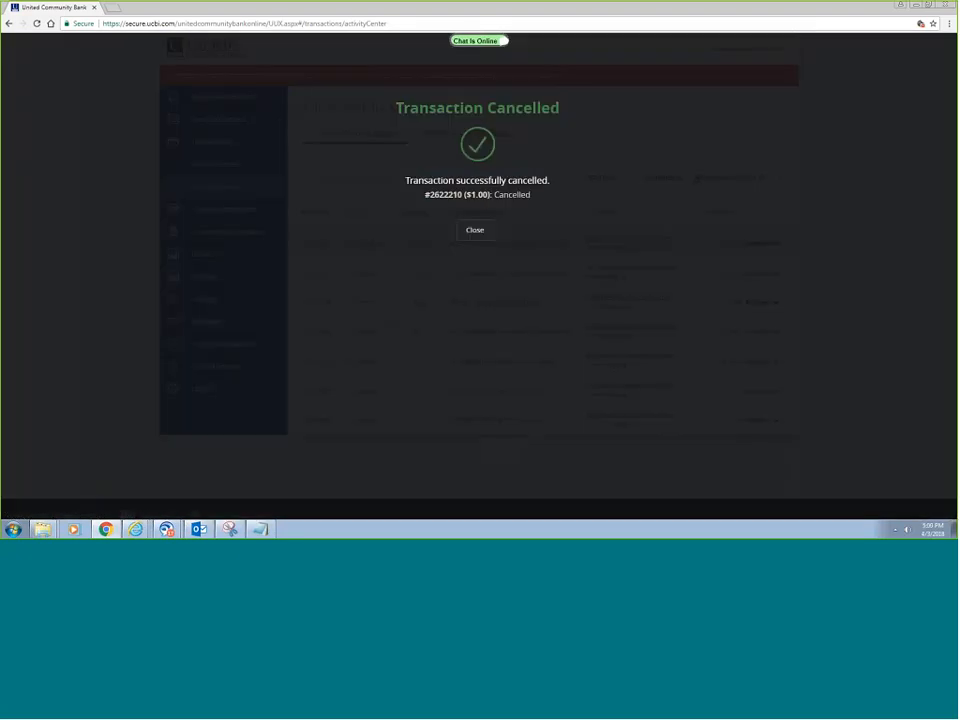
left_click(474, 230)
Copy the authorized ACH Collection and set the recipient's addendum to Invoice # 1234 in the new payment
left_click(770, 245)
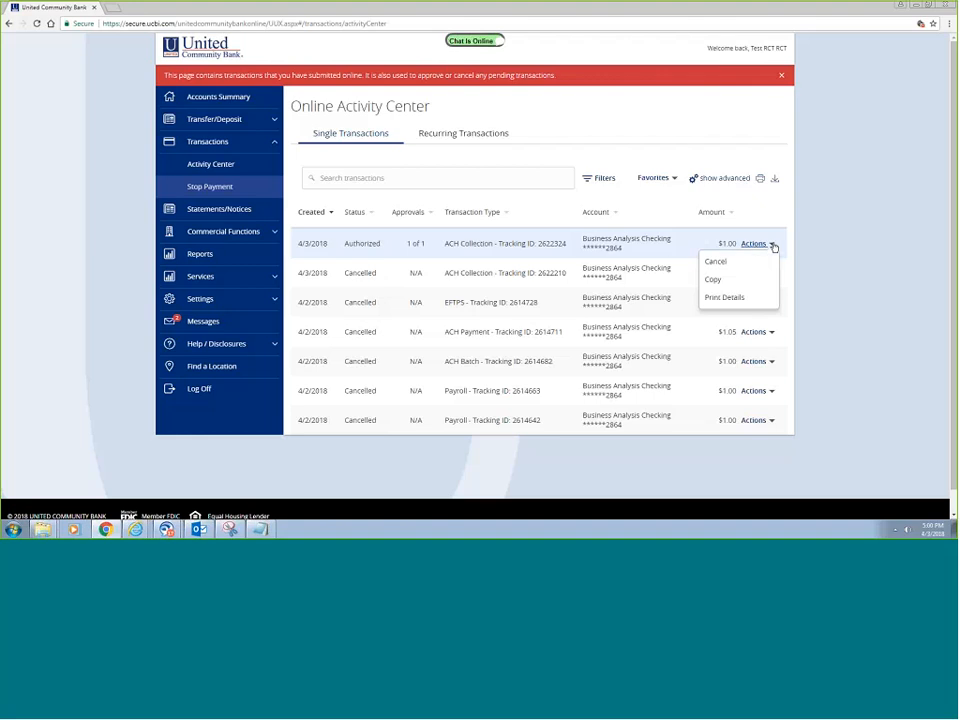
left_click(714, 280)
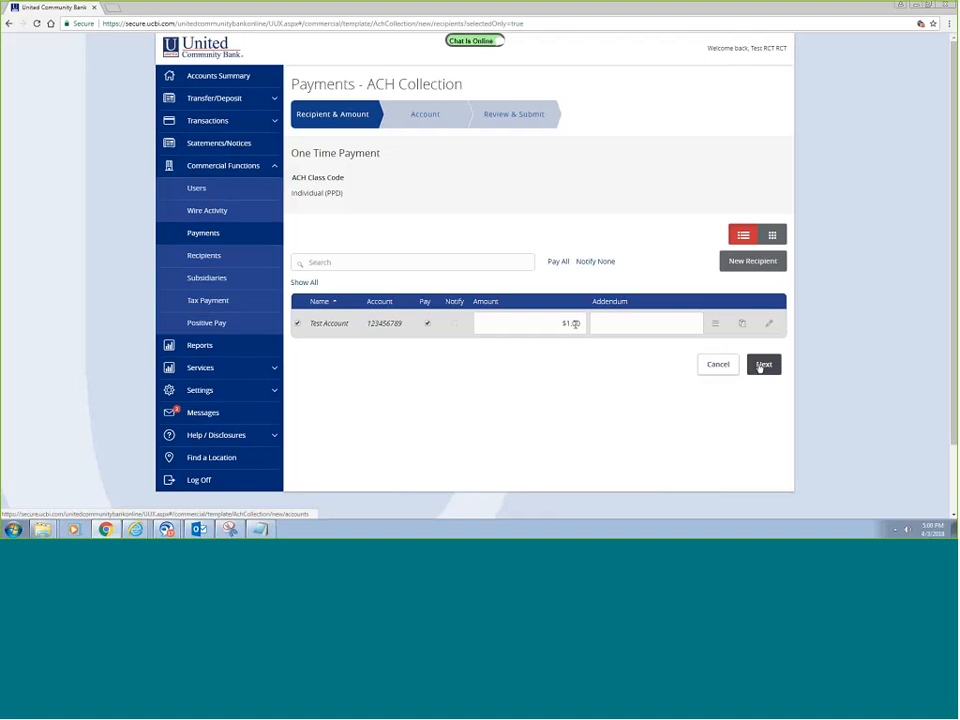
left_click(632, 323)
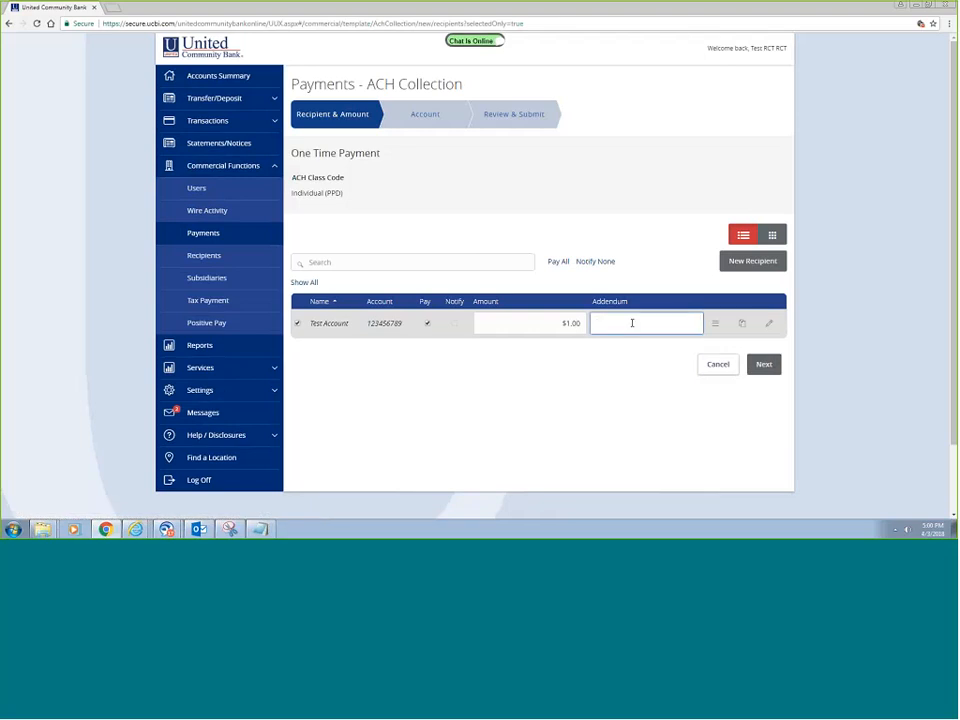
type("invoice # 1234")
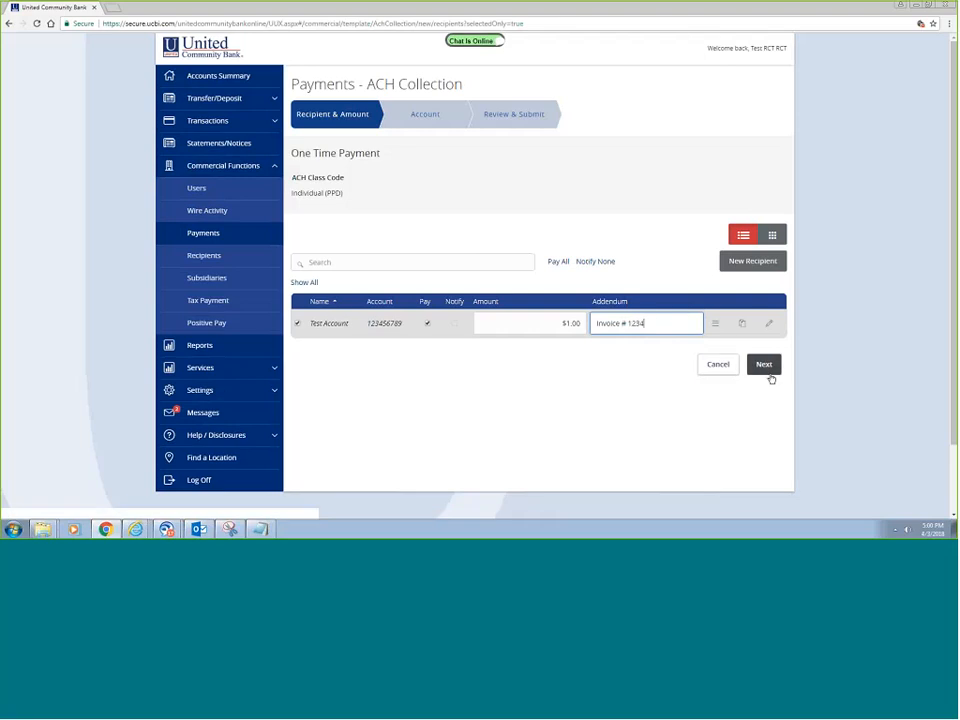
left_click(763, 364)
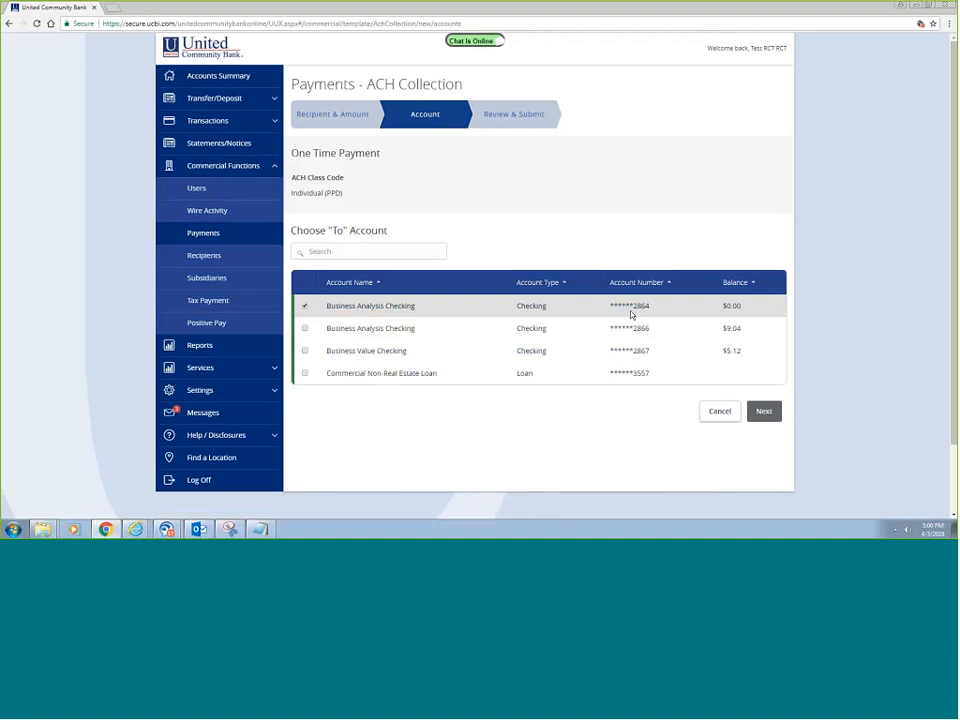
Keep the preselected Business Analysis Checking account and set the copied payment's effective date to 4/6/2018
left_click(766, 411)
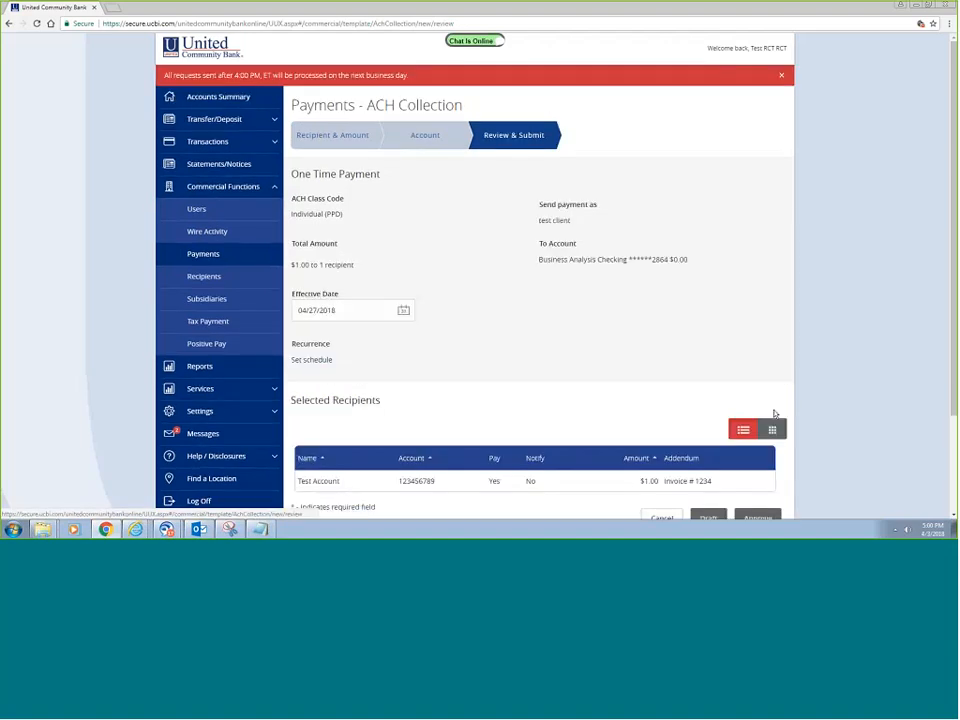
left_click(404, 311)
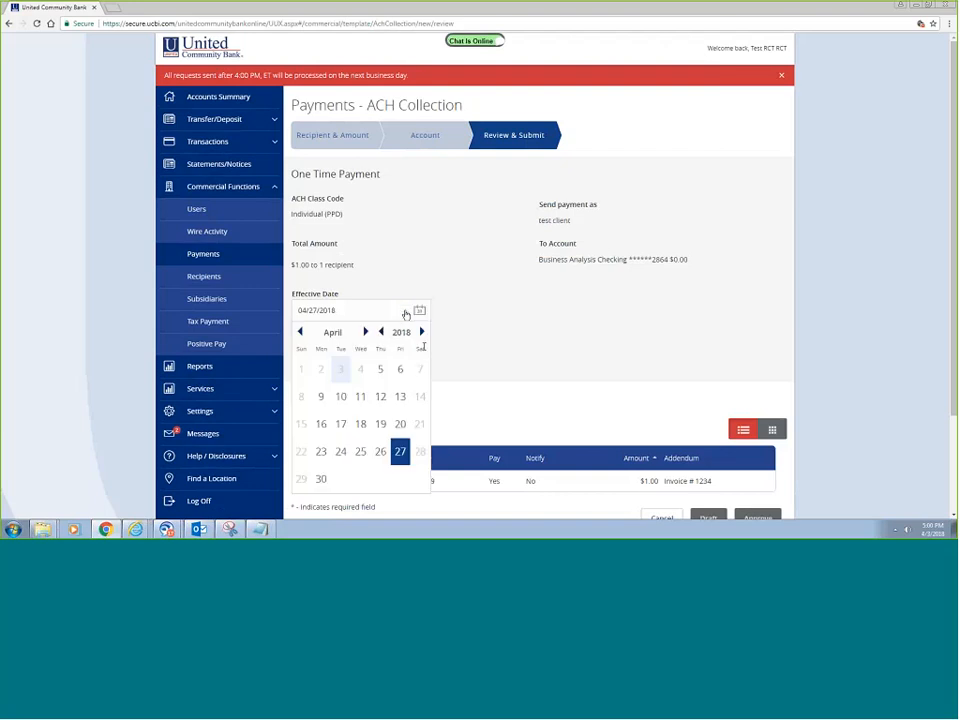
left_click(401, 371)
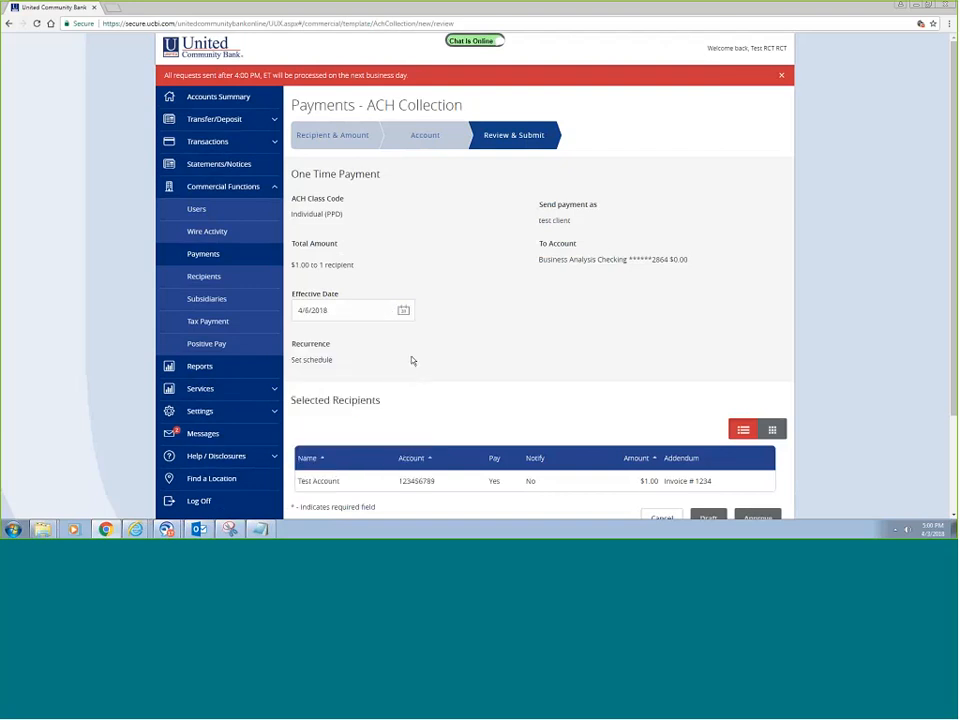
scroll(596, 317, "down", 1)
scroll(602, 315, "down", 2)
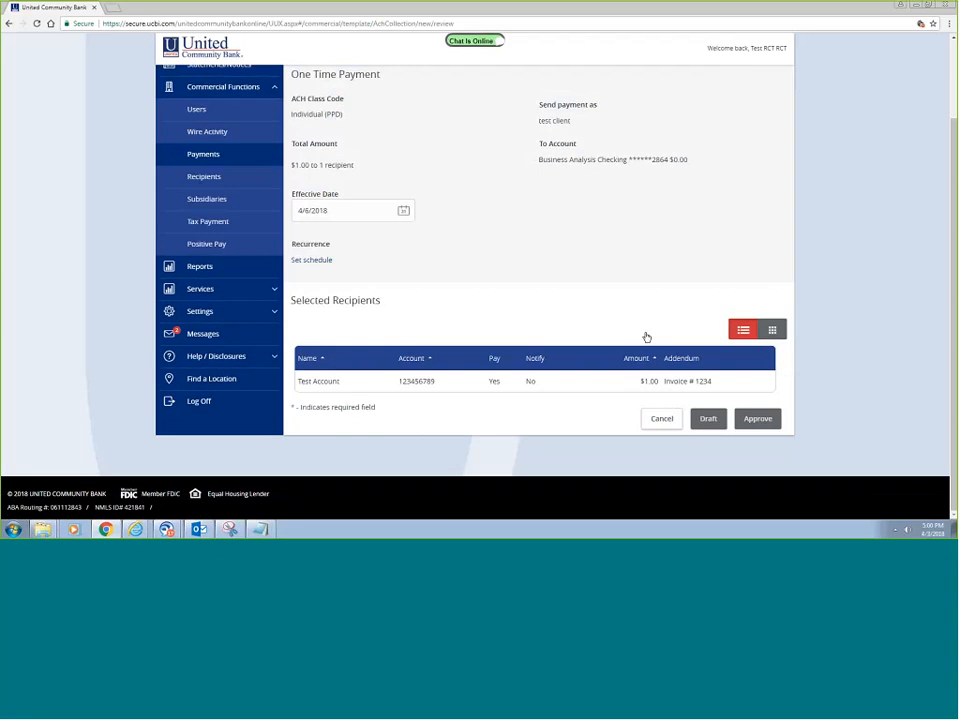
Approve the copied ACH Collection, requesting the secure access code by text and entering it to authorize the payment
left_click(765, 398)
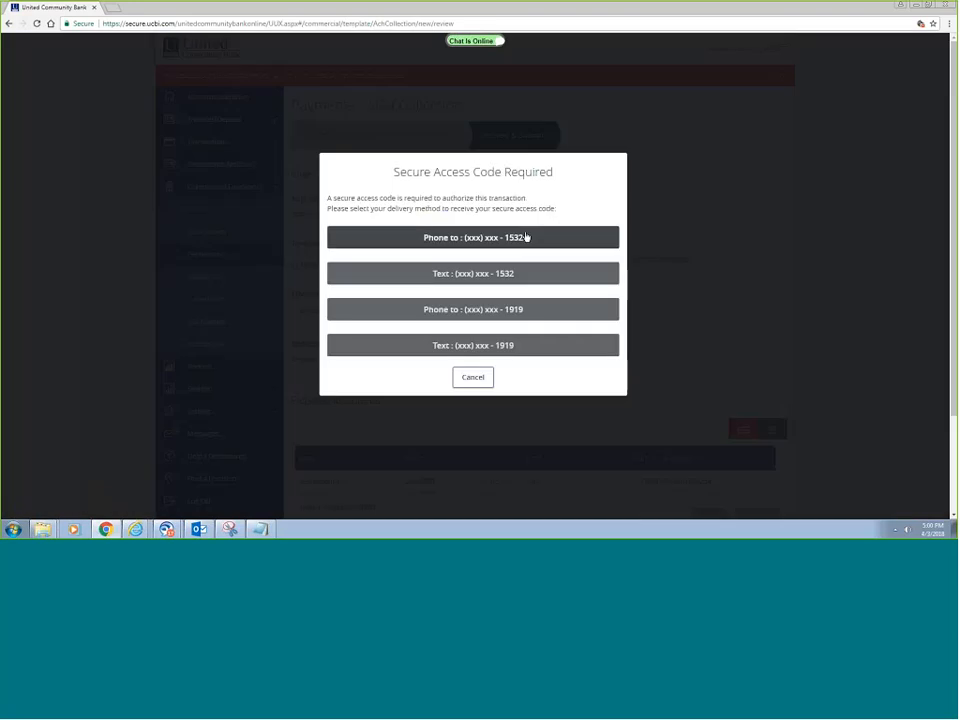
left_click(493, 275)
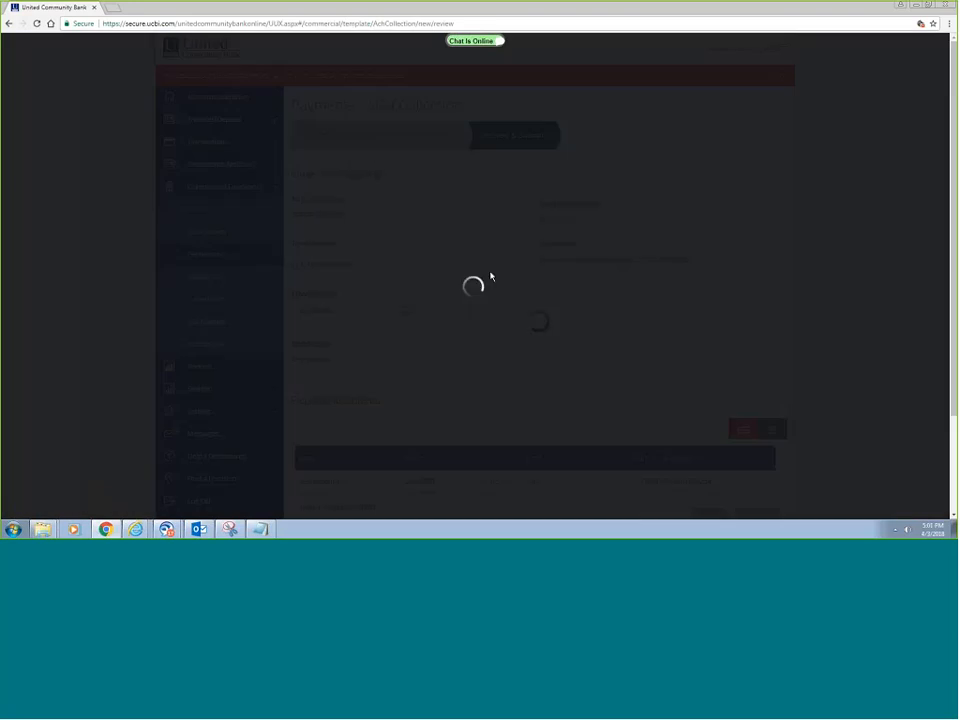
left_click(480, 234)
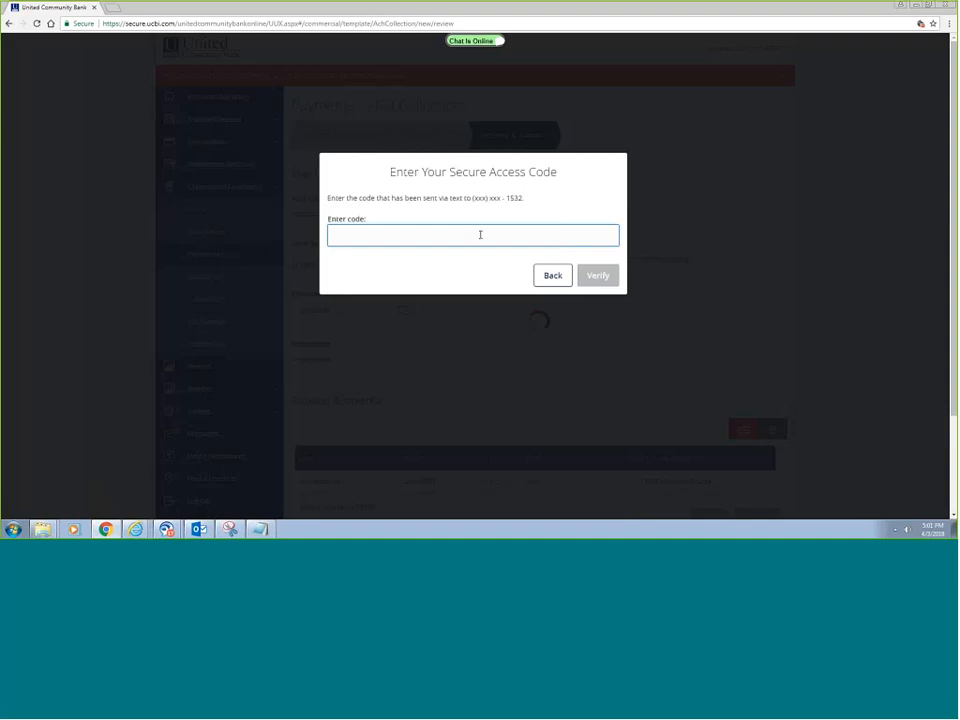
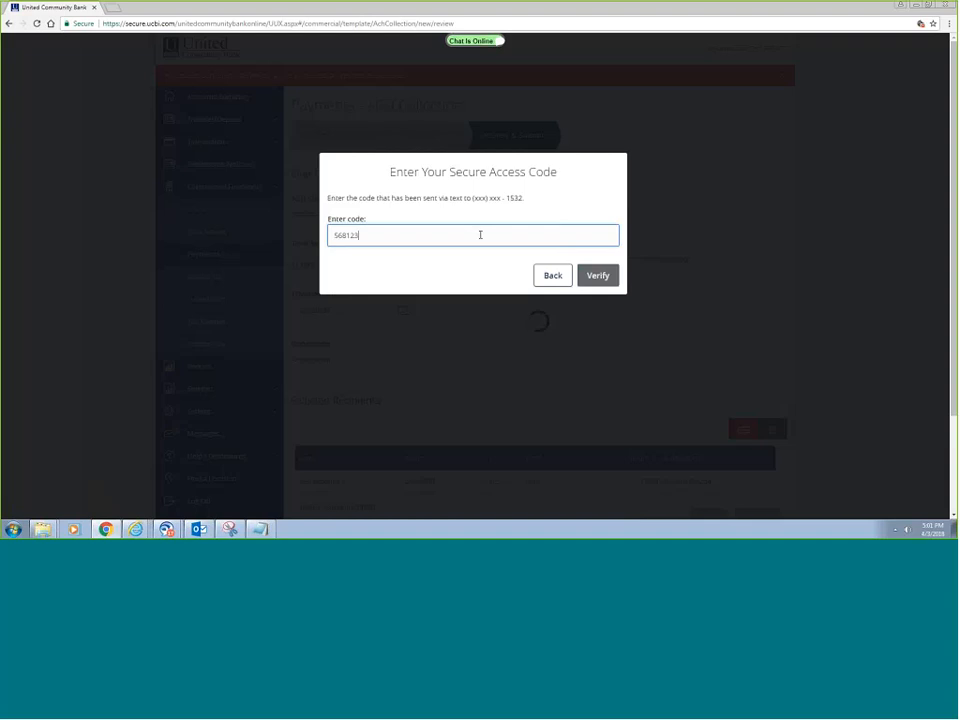
left_click(596, 275)
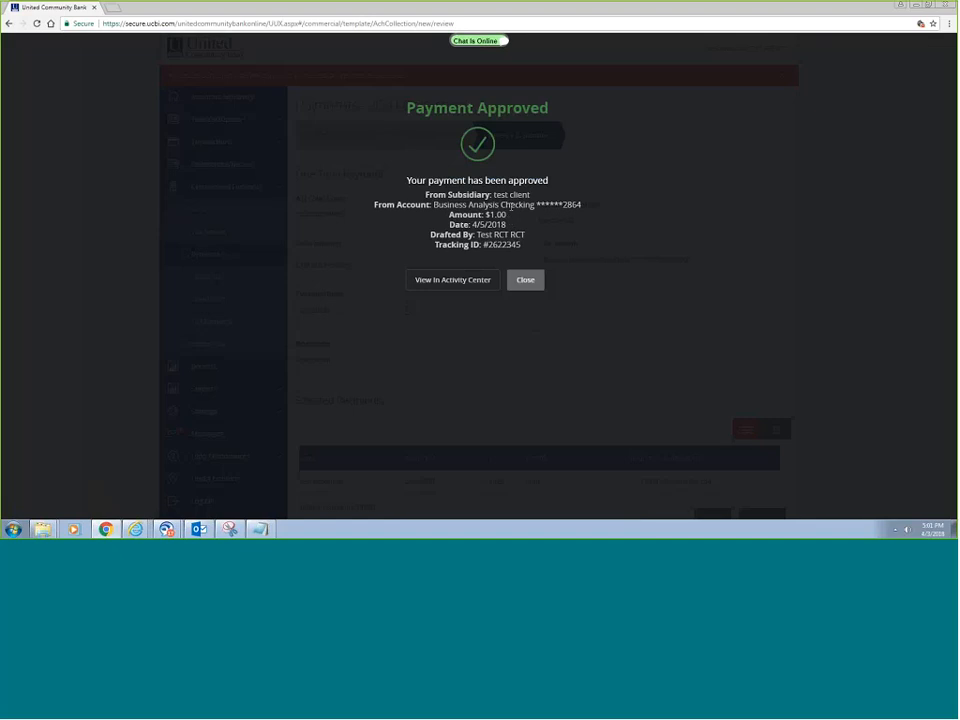
View the approved payment in the Activity Center and cancel this newest ACH Collection
left_click(456, 284)
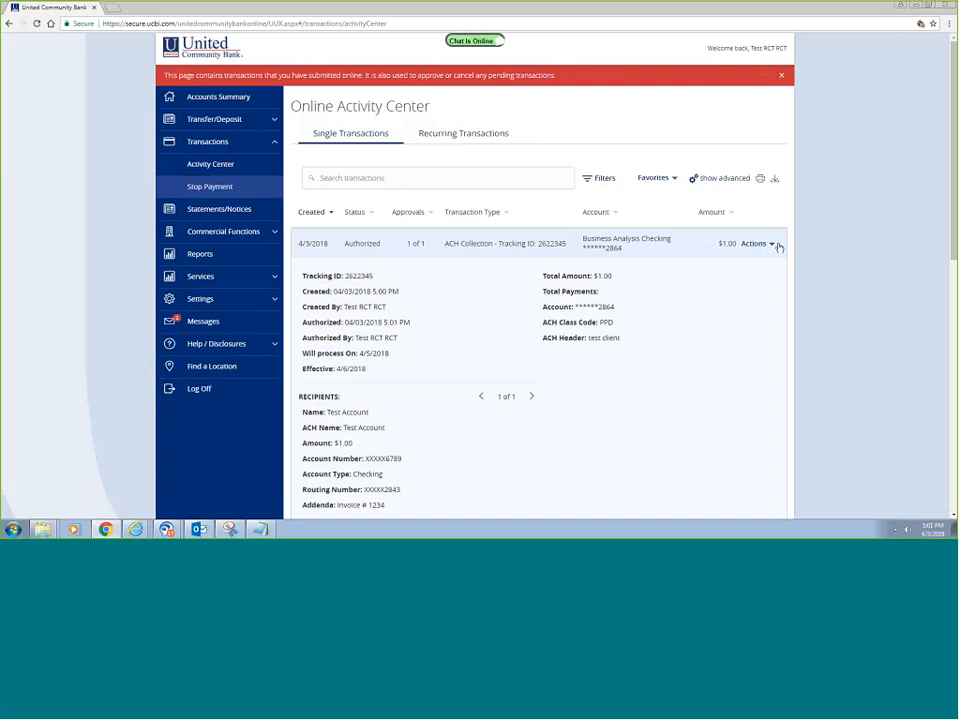
left_click(777, 245)
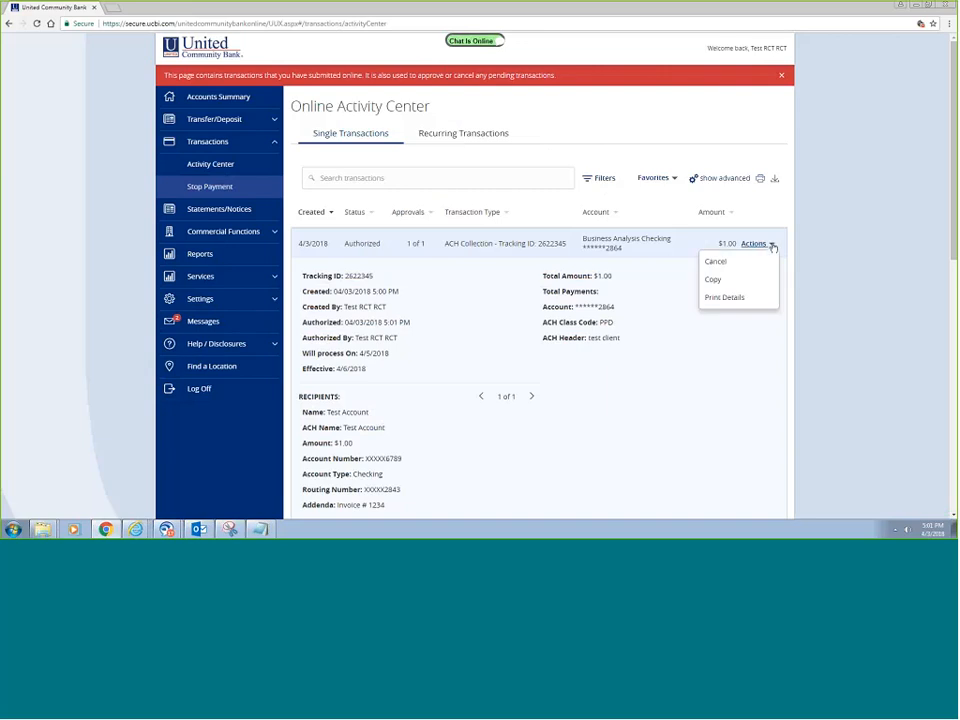
left_click(720, 262)
left_click(490, 211)
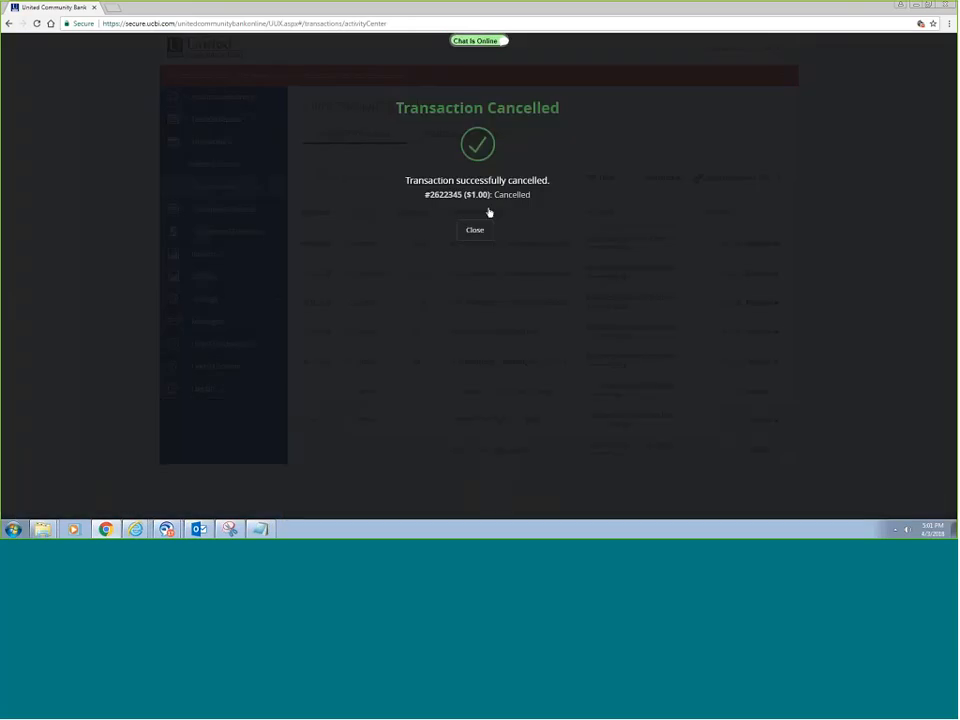
left_click(480, 229)
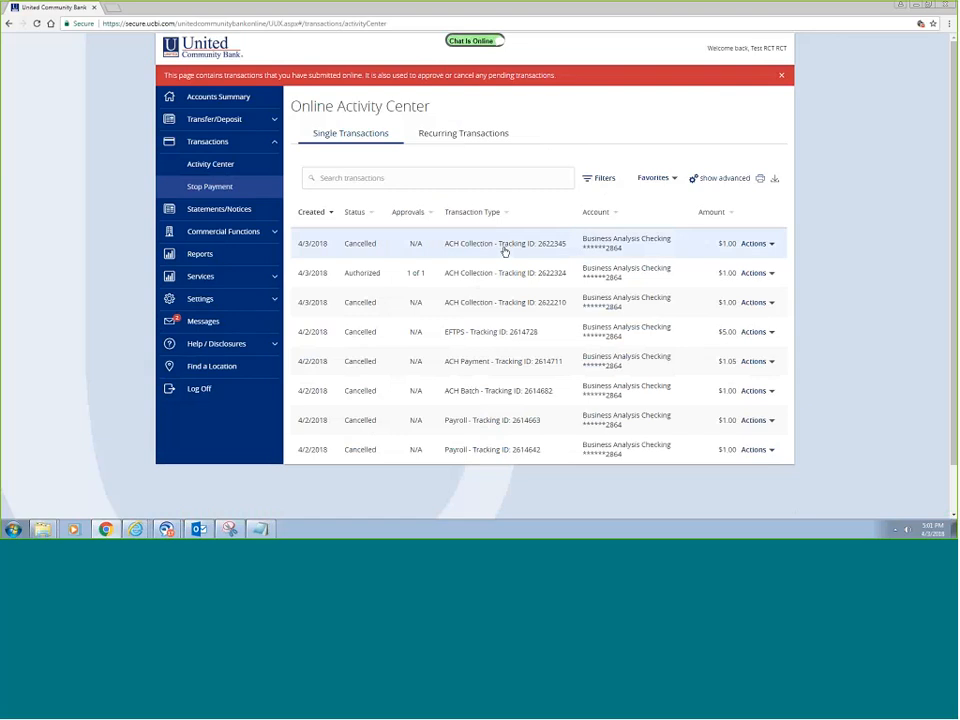
Cancel the remaining 4/3/2018 ACH Collection that is still in Authorized status
left_click(766, 245)
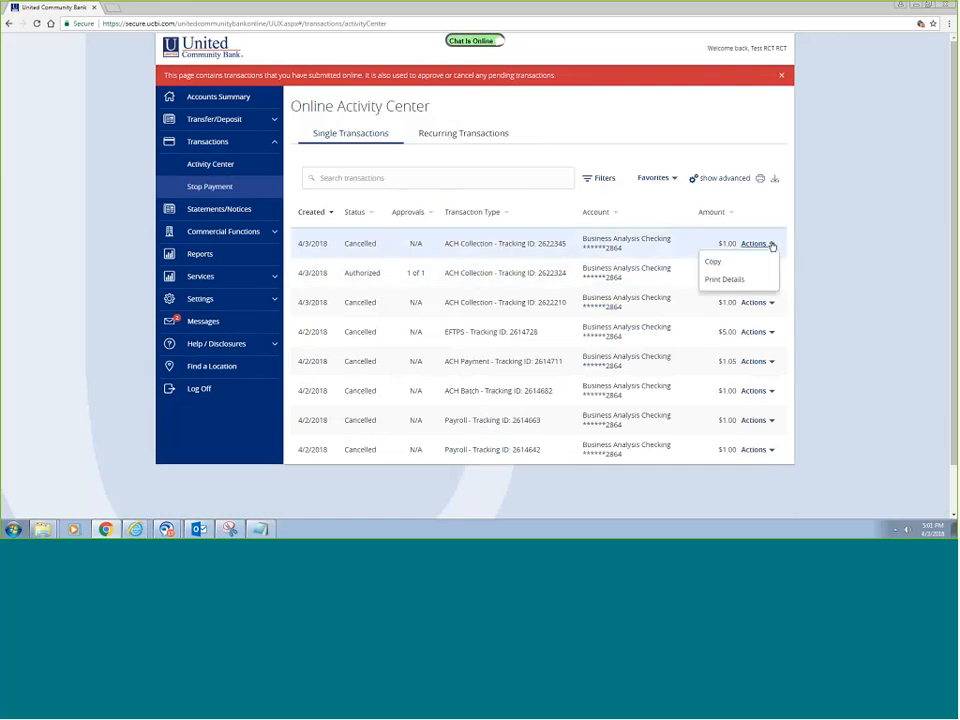
left_click(826, 272)
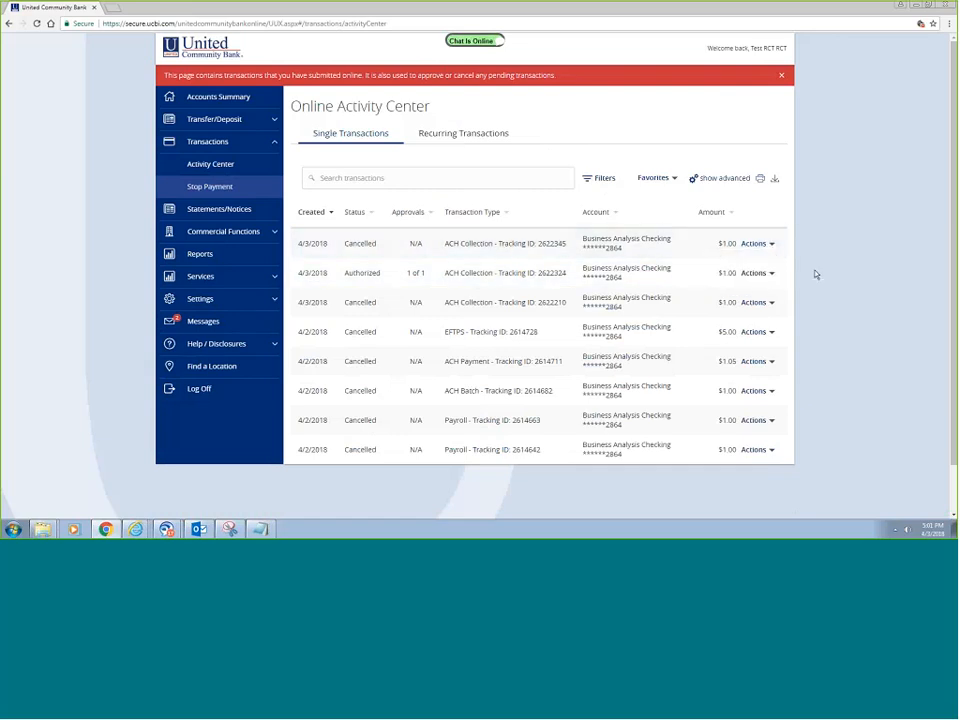
left_click(770, 273)
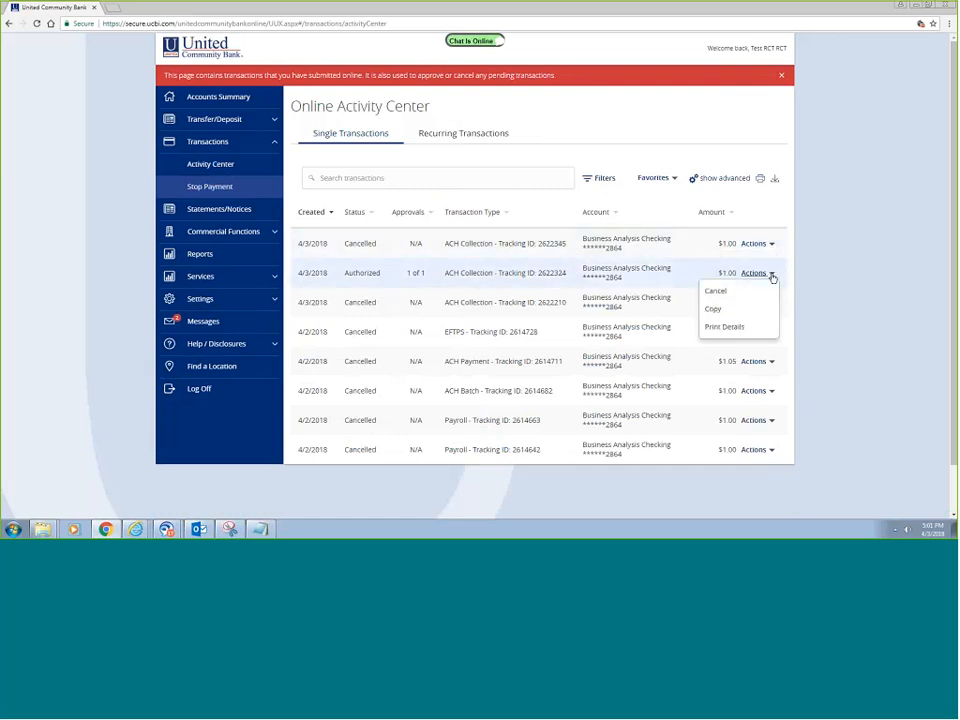
left_click(739, 292)
left_click(497, 210)
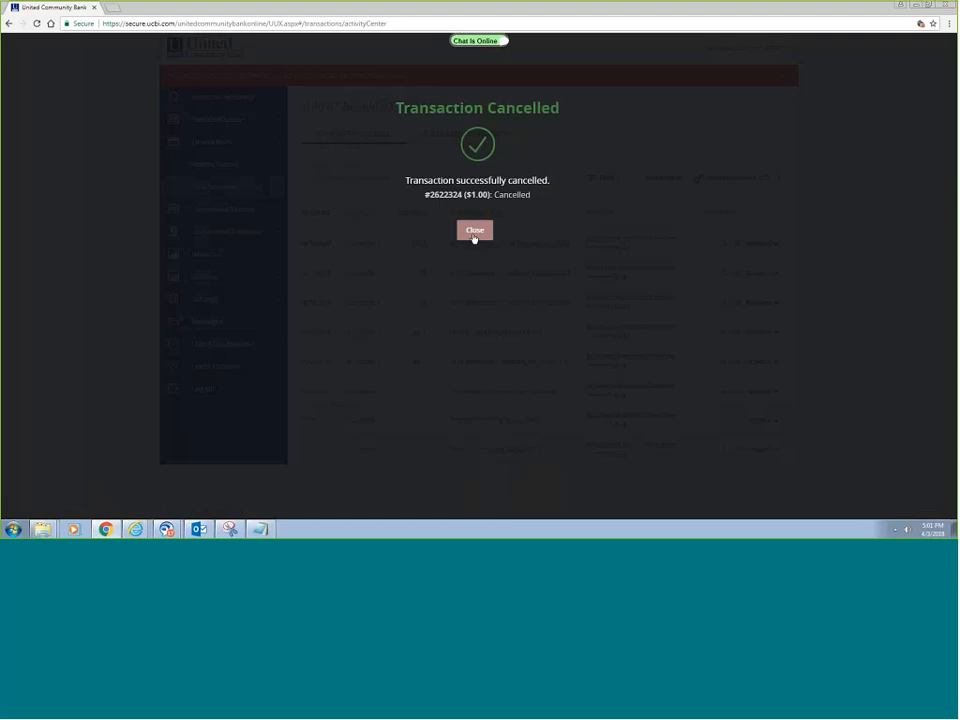
left_click(474, 233)
Go to the commercial Payments page and review the payment types offered for a new payment
left_click(238, 232)
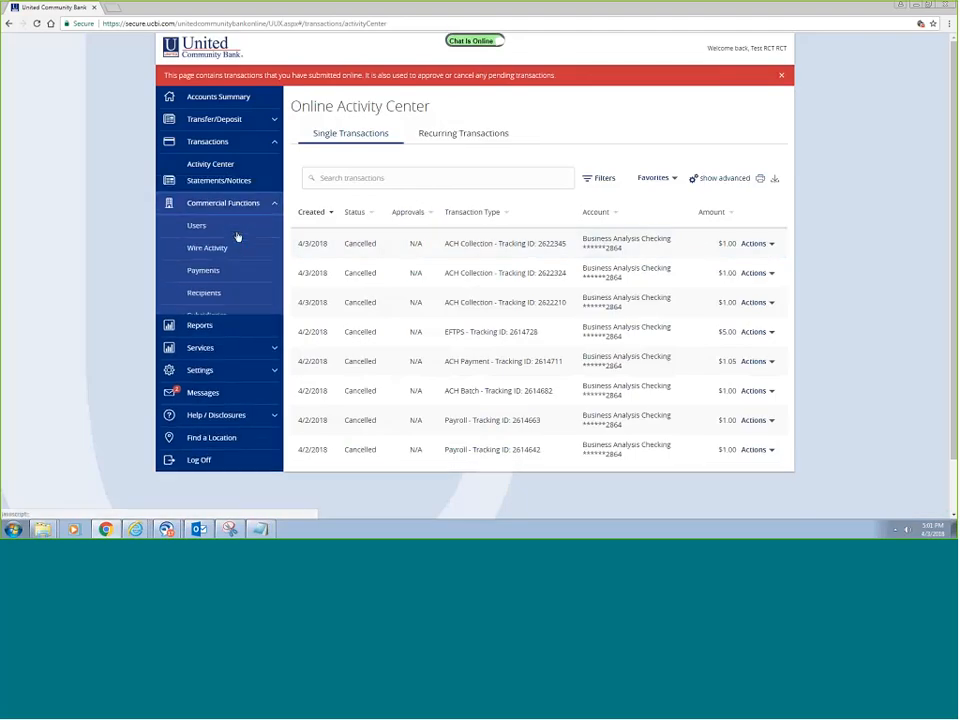
left_click(203, 255)
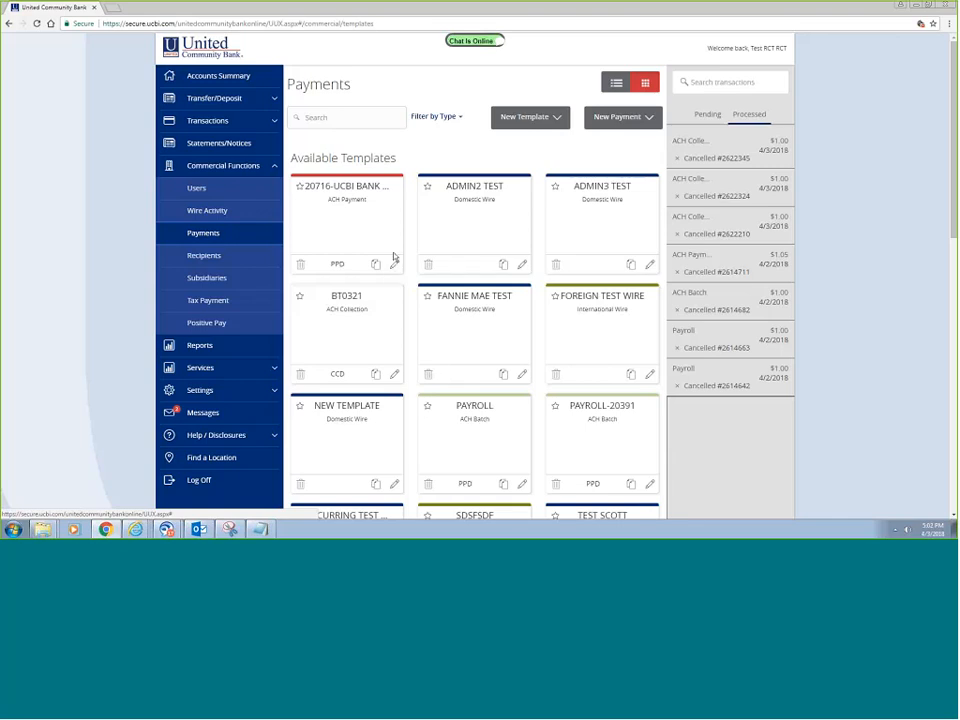
left_click(643, 120)
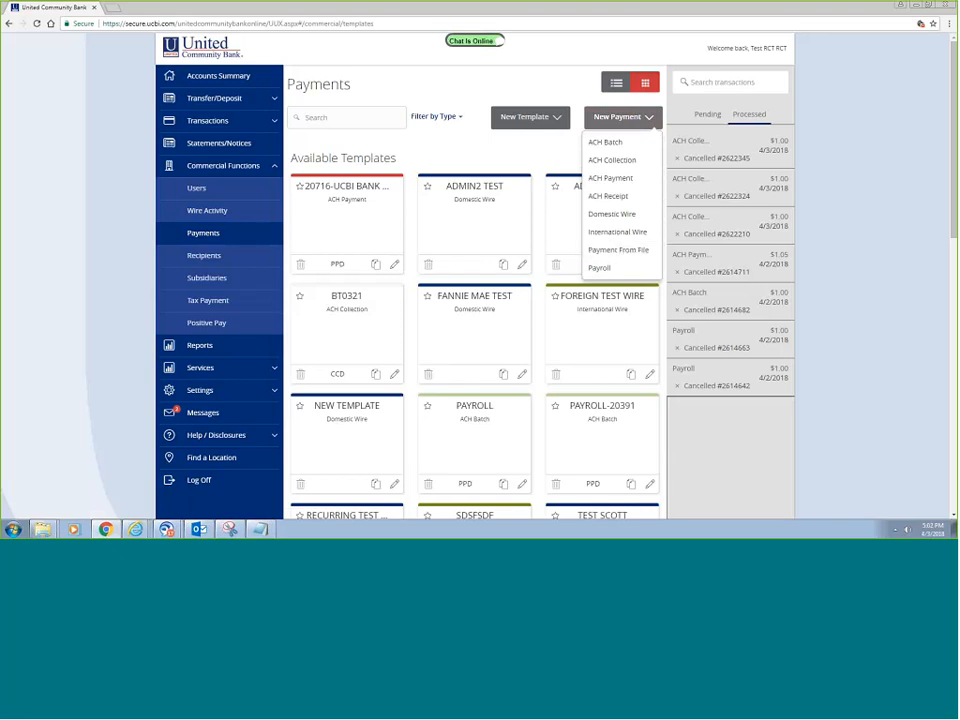
left_click(489, 146)
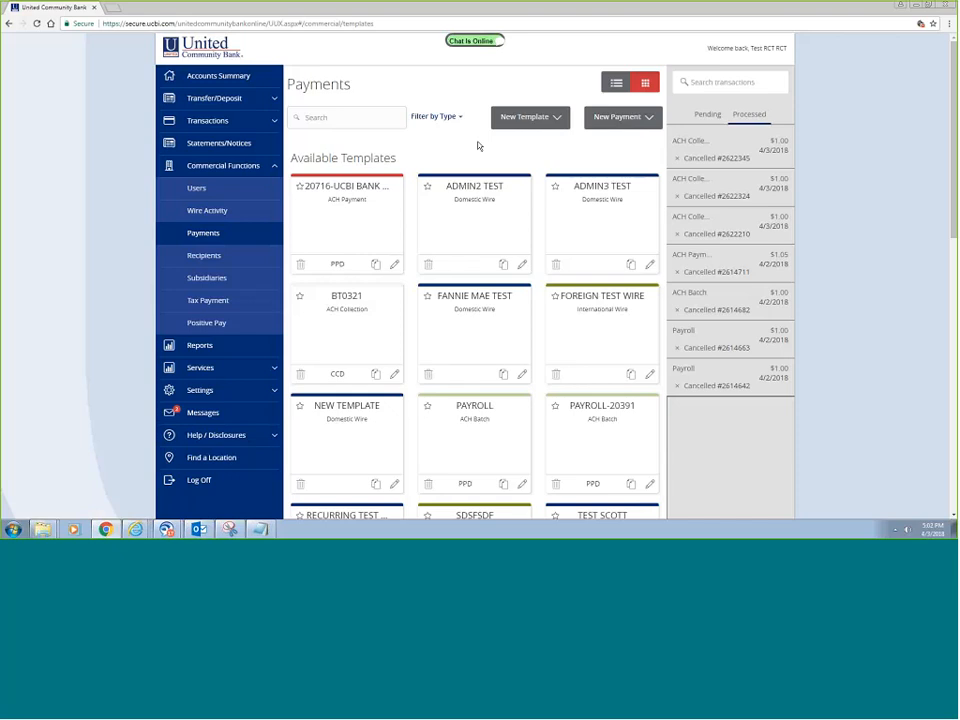
Log off from online banking and open the Online & Mobile Banking page for business customers on the bank's website
left_click(203, 481)
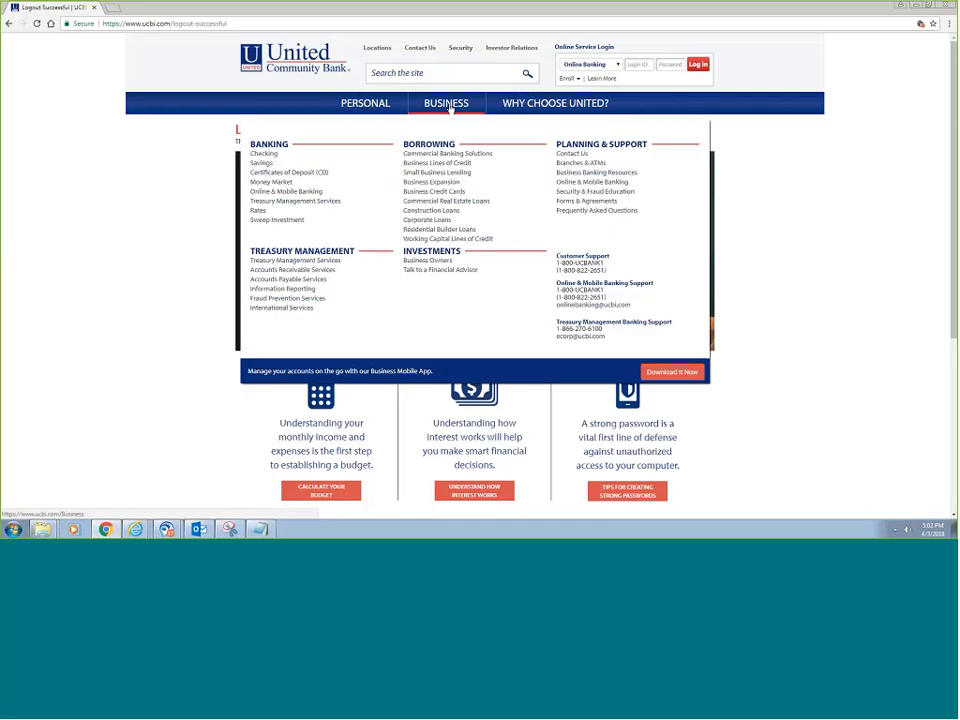
left_click(448, 105)
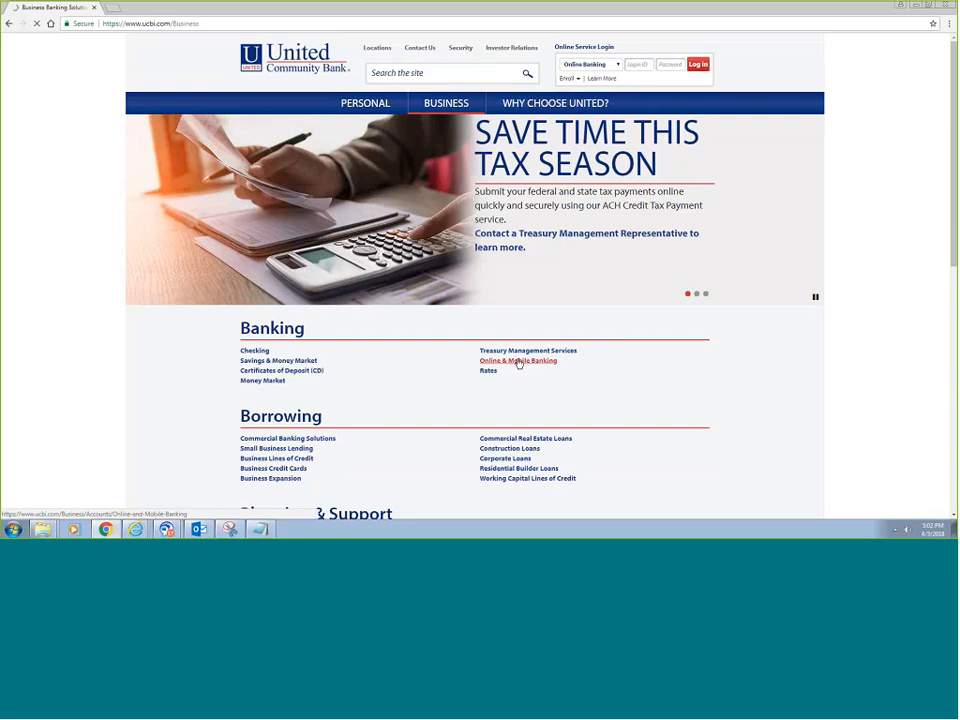
left_click(519, 361)
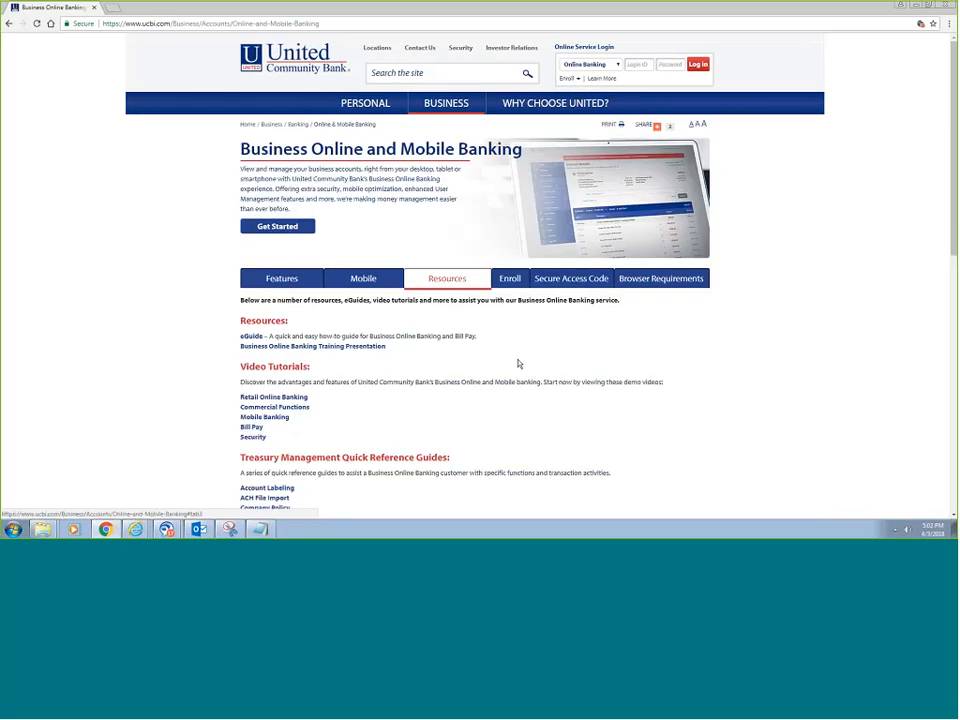